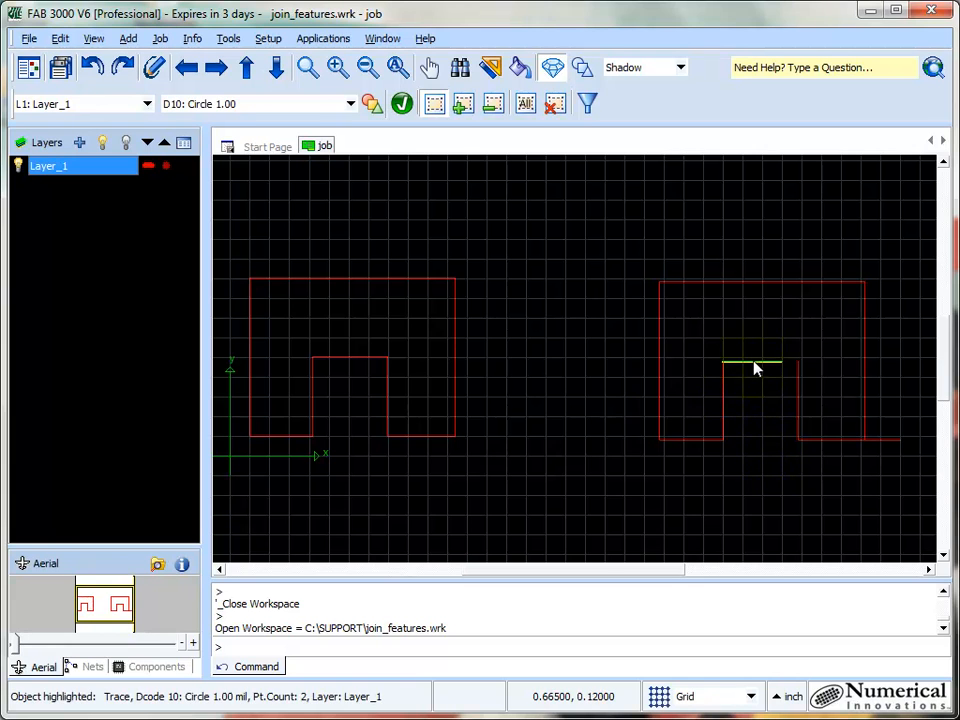
# Join the separate lines of the left outline with the automatic Join Wizard, using a 0.25 mil tolerance, and select the joined trace to check it
pyautogui.click(236, 262)
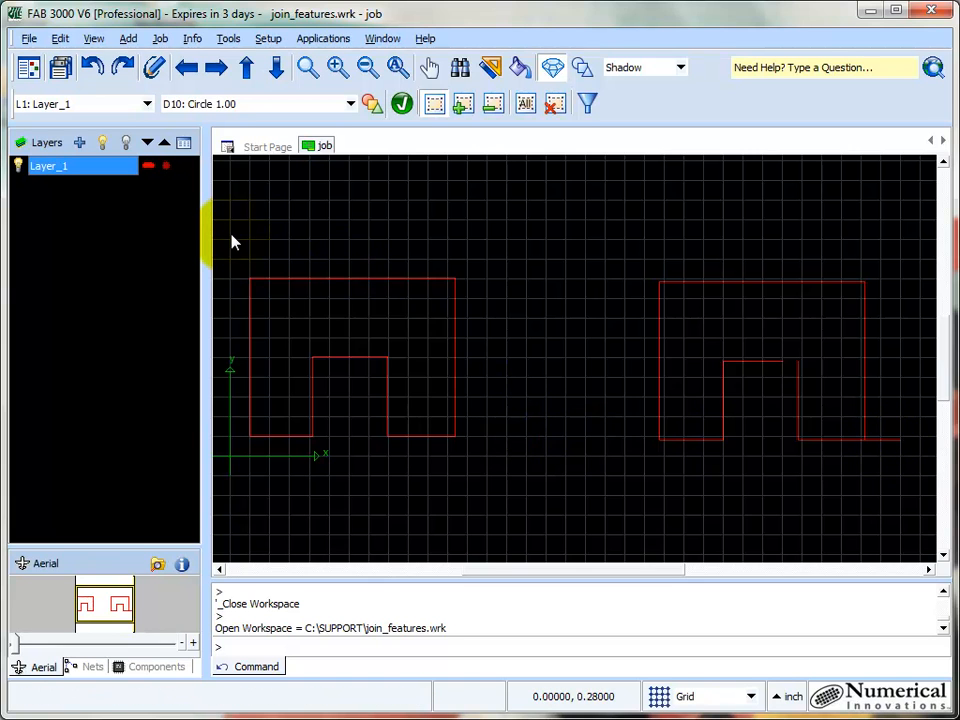
pyautogui.moveTo(231, 240); pyautogui.dragTo(512, 510)
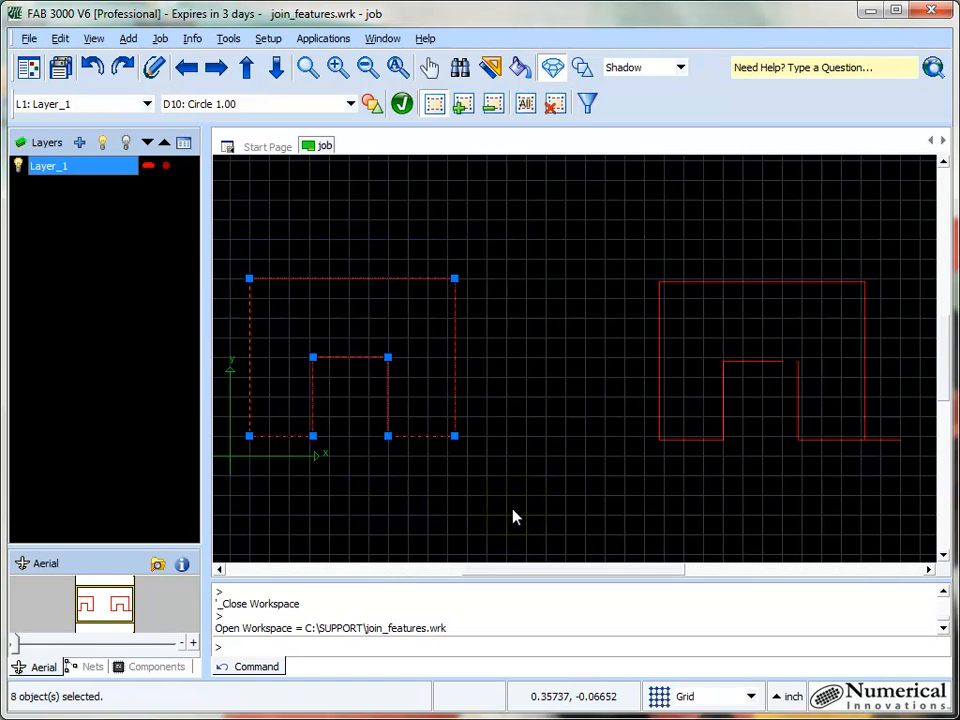
pyautogui.click(231, 40)
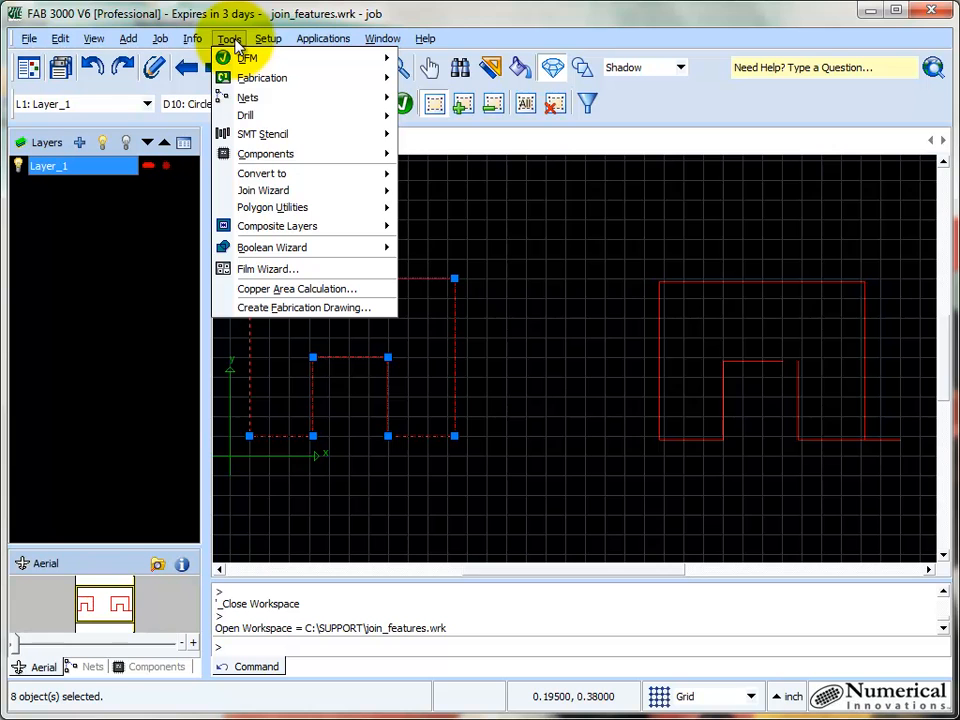
pyautogui.moveTo(338, 191)
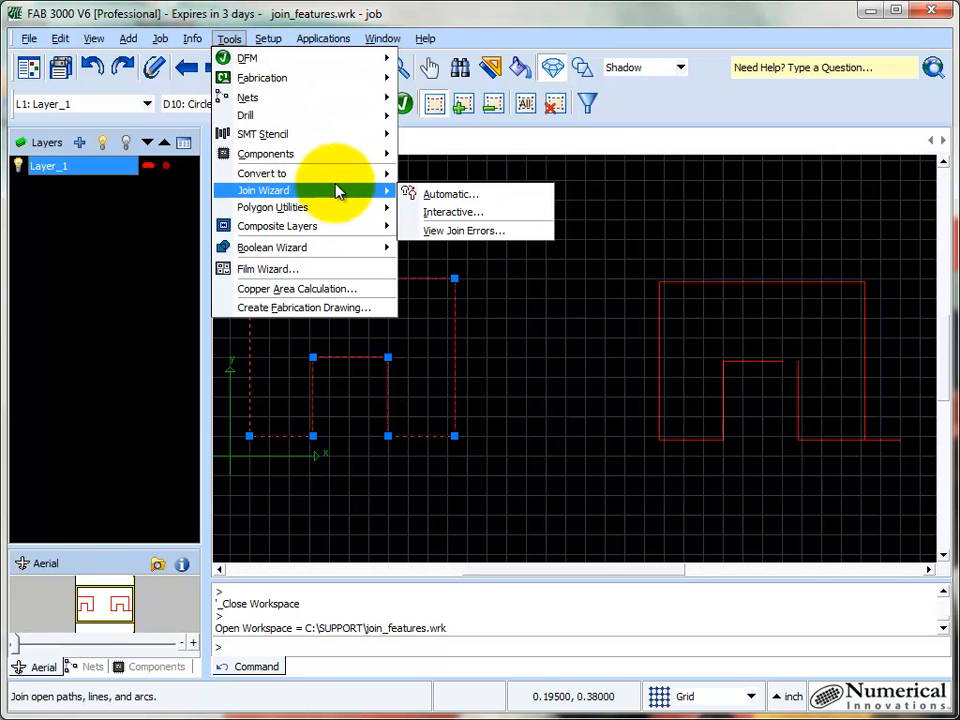
pyautogui.click(440, 195)
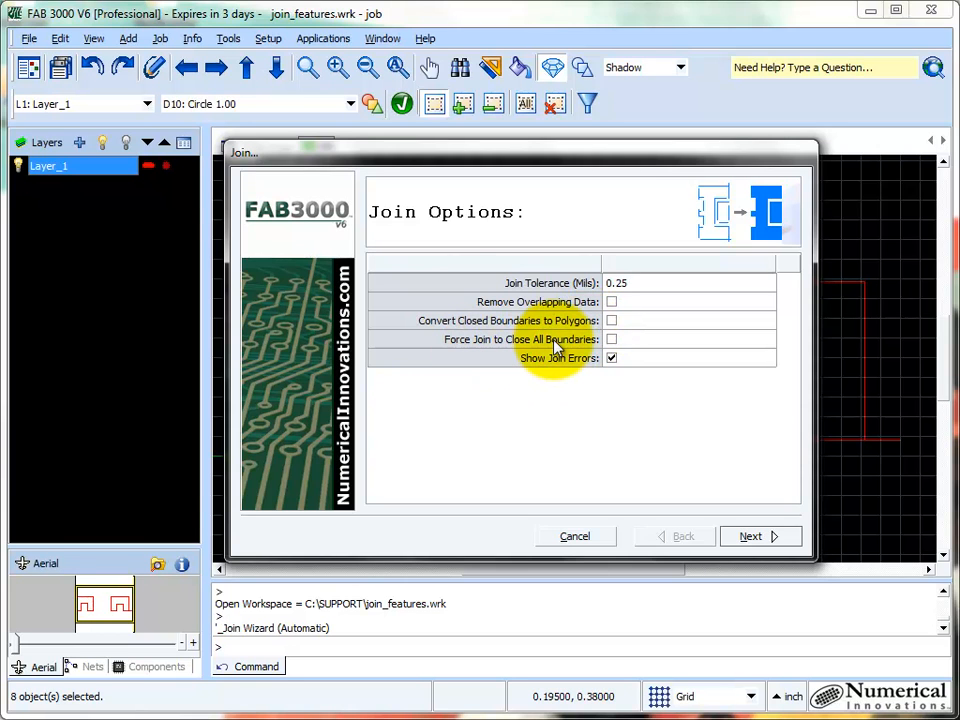
pyautogui.click(611, 357)
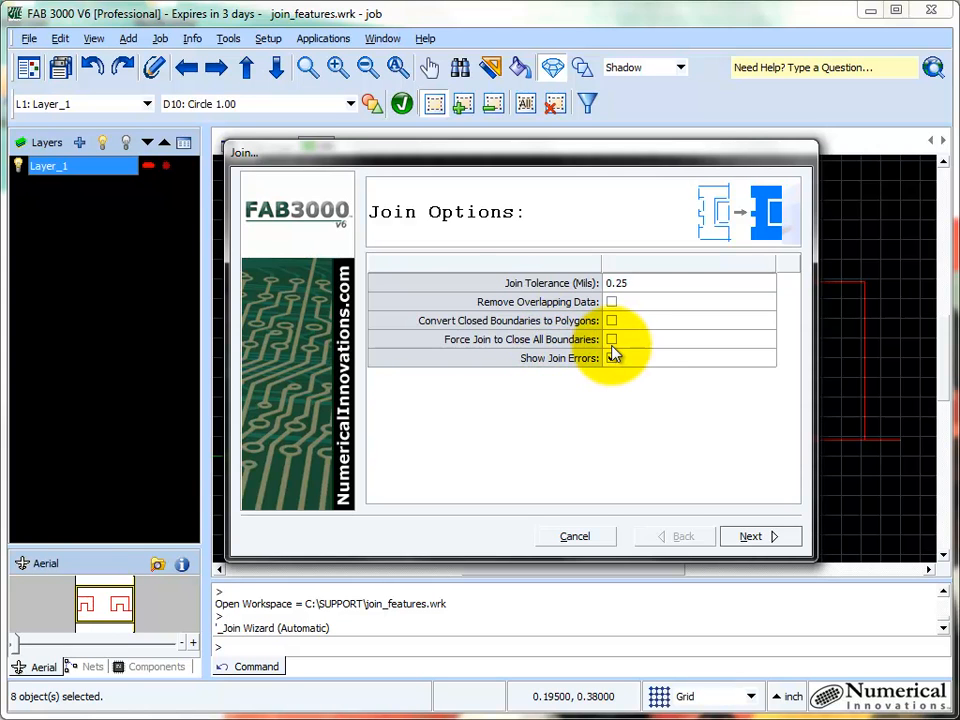
pyautogui.click(611, 357)
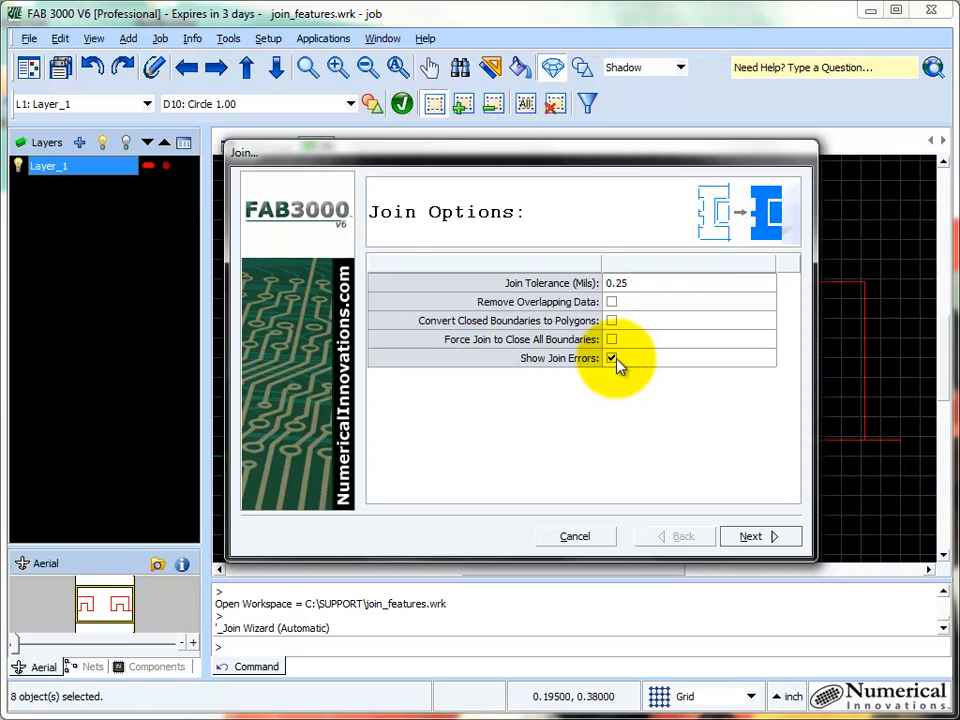
pyautogui.click(779, 540)
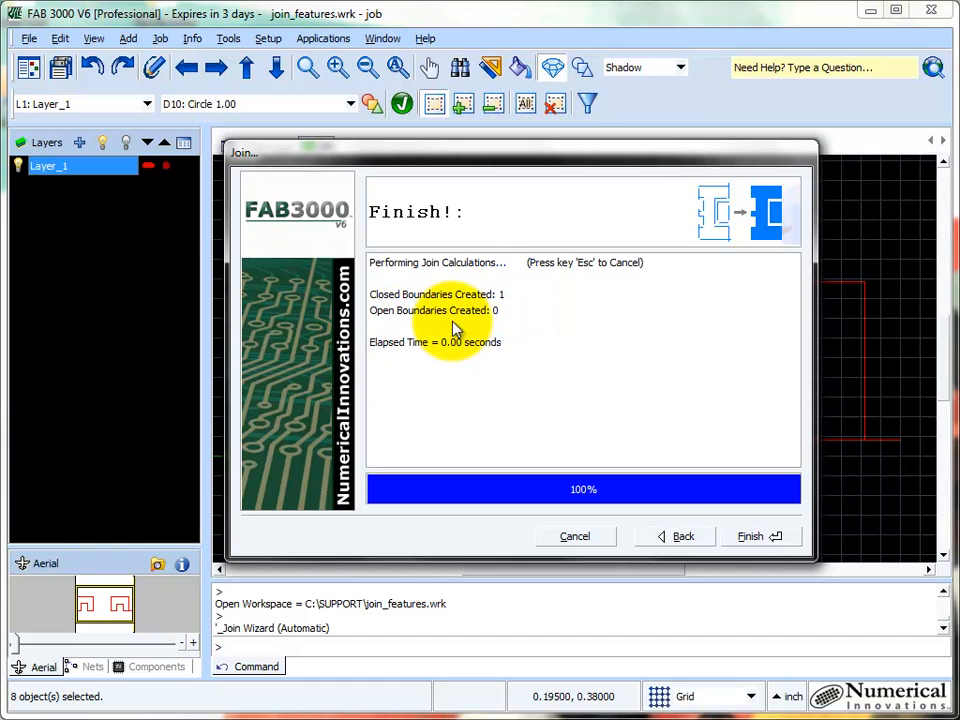
pyautogui.click(778, 540)
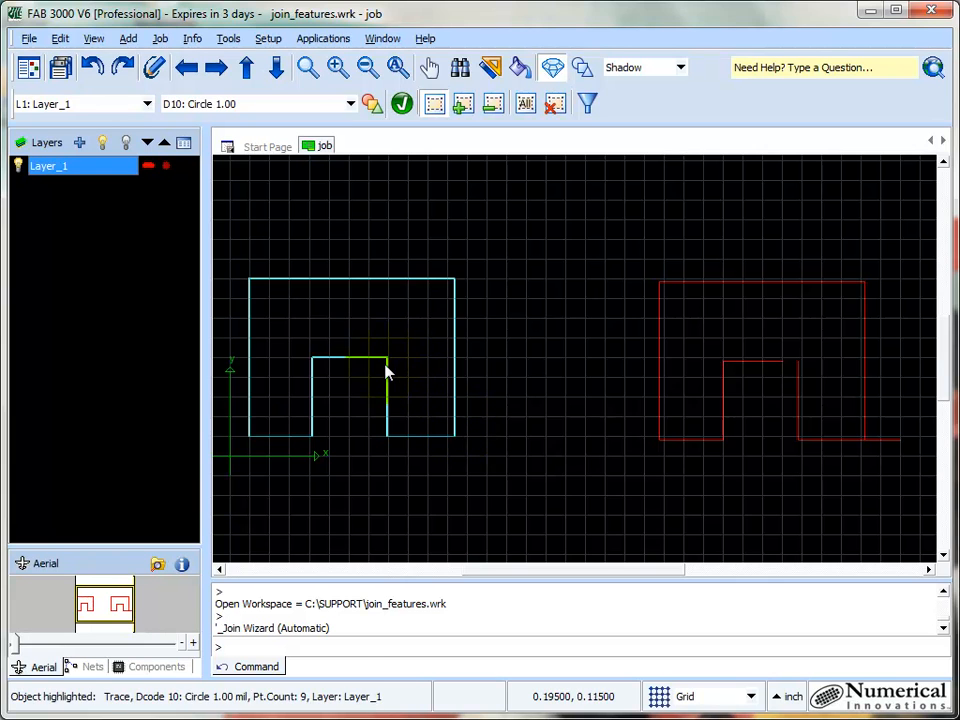
pyautogui.click(417, 440)
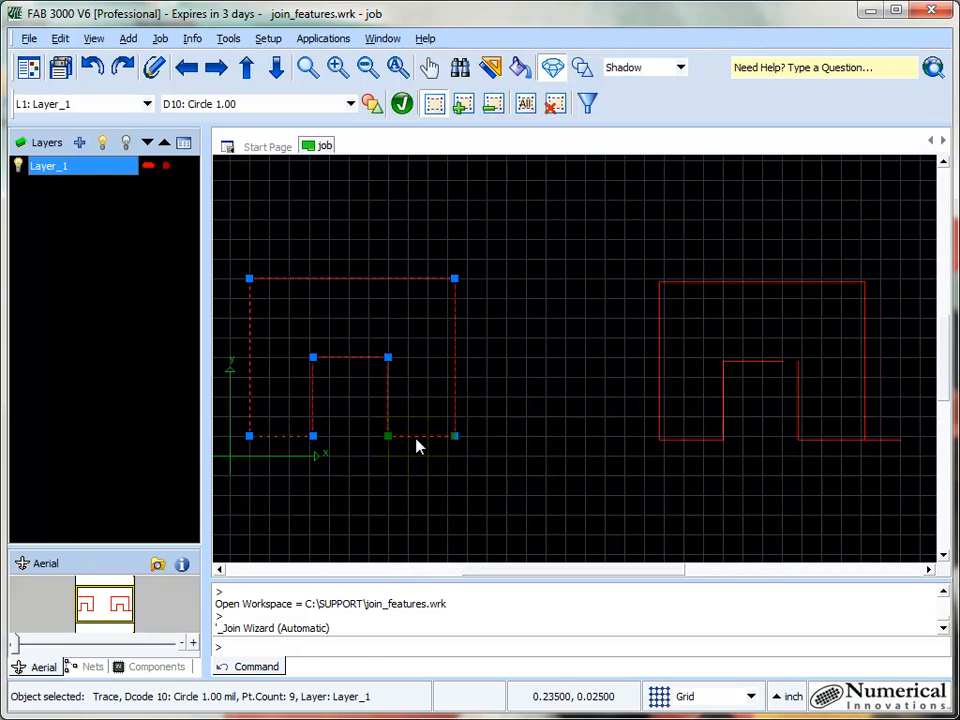
pyautogui.press('Escape')
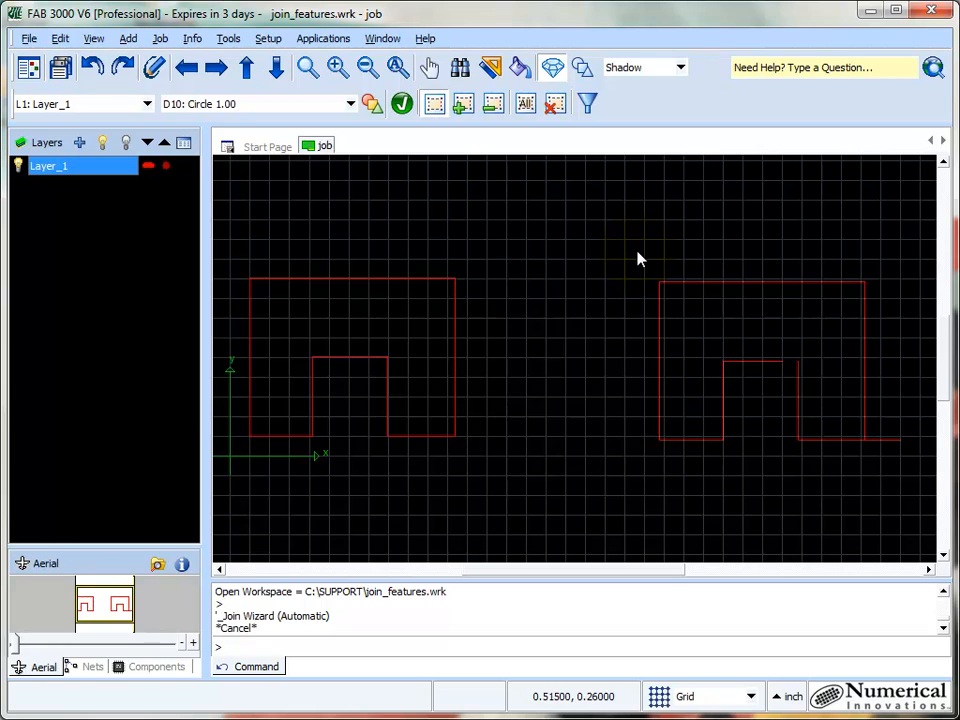
# Run the automatic Join Wizard on all lines of the right outline with a 0.25 mil tolerance and join errors shown
pyautogui.moveTo(637, 252); pyautogui.dragTo(921, 473)
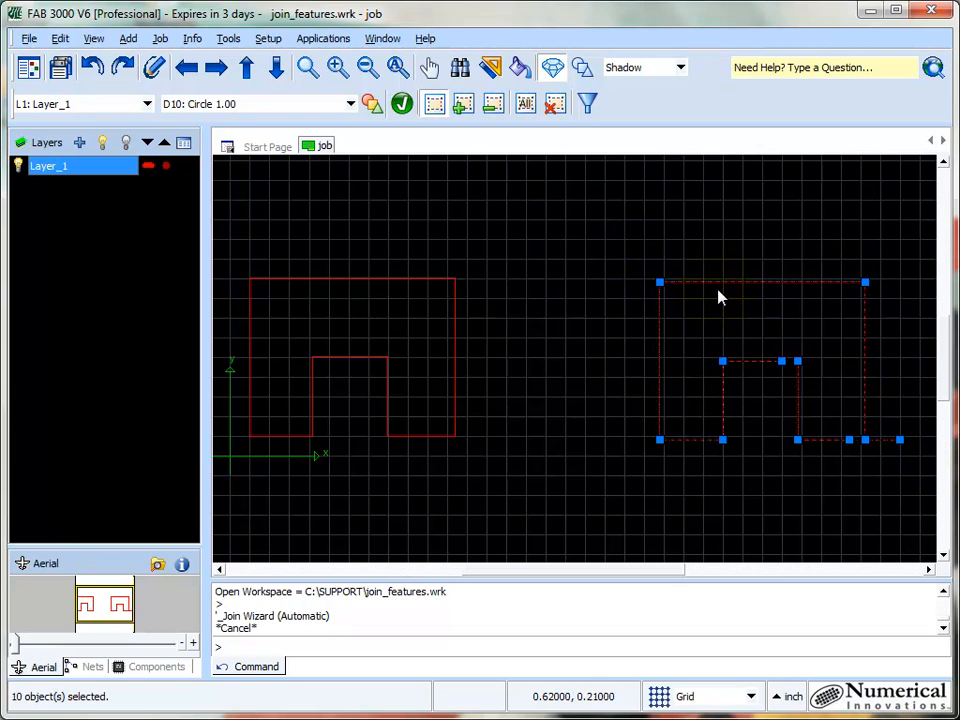
pyautogui.click(229, 38)
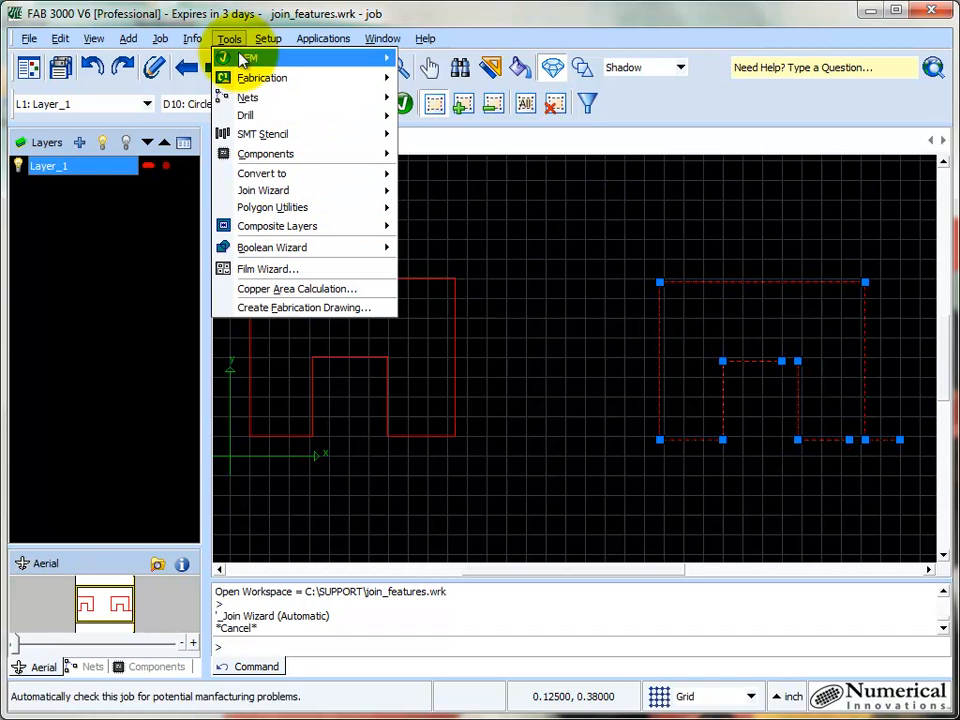
pyautogui.moveTo(338, 180)
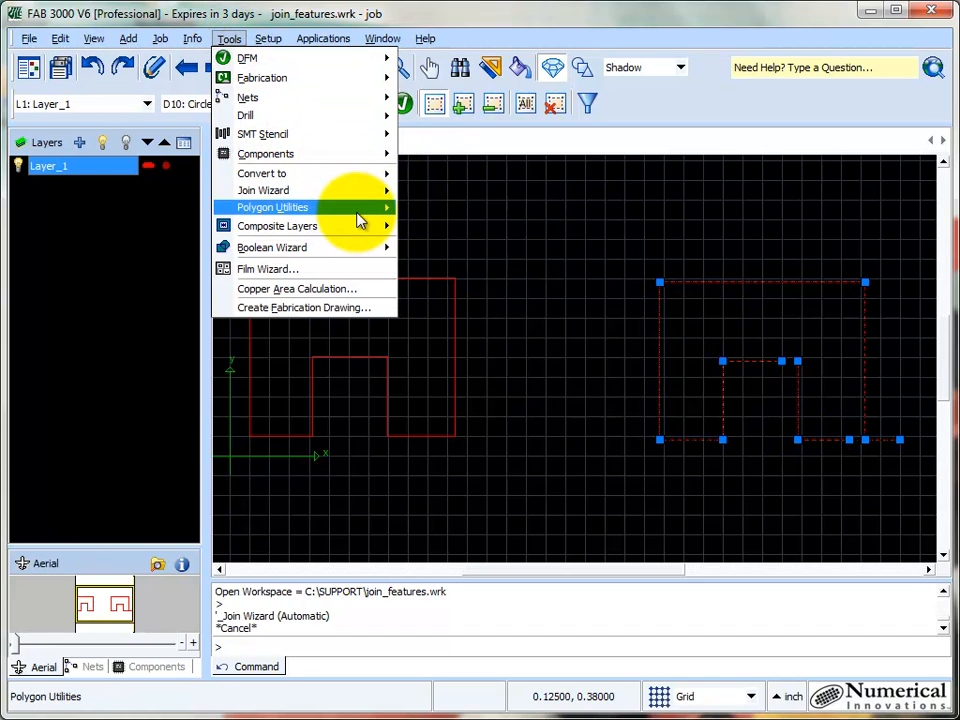
pyautogui.moveTo(360, 195)
pyautogui.click(480, 193)
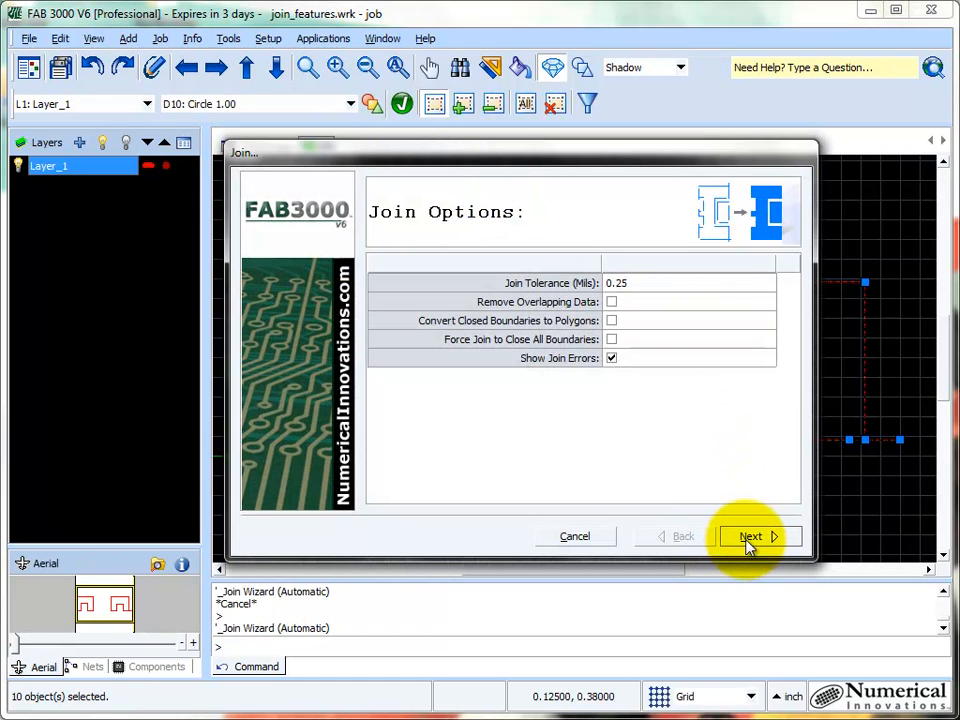
pyautogui.click(750, 538)
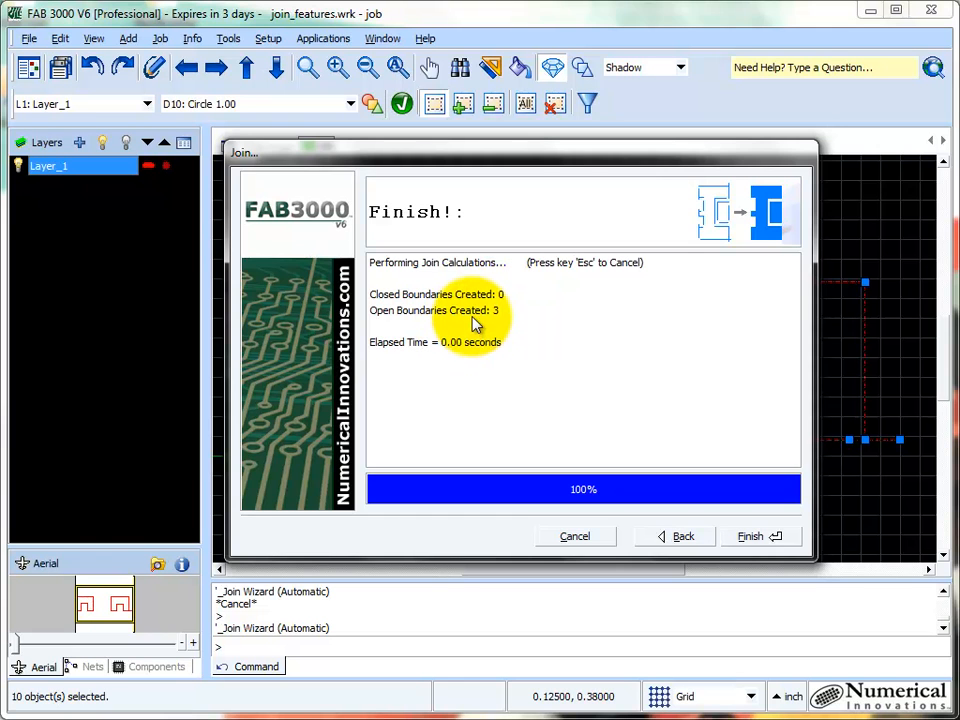
pyautogui.click(781, 540)
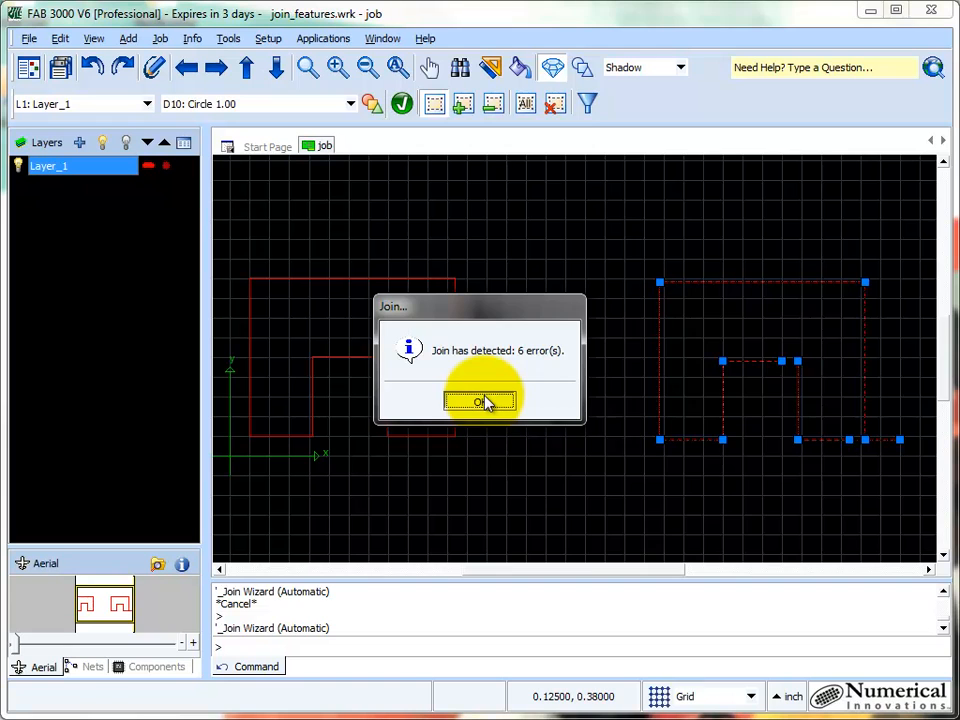
pyautogui.click(483, 402)
# Step through the first three join errors on the right outline, examine the flagged points, and close the error viewer
pyautogui.moveTo(697, 413); pyautogui.dragTo(530, 464)
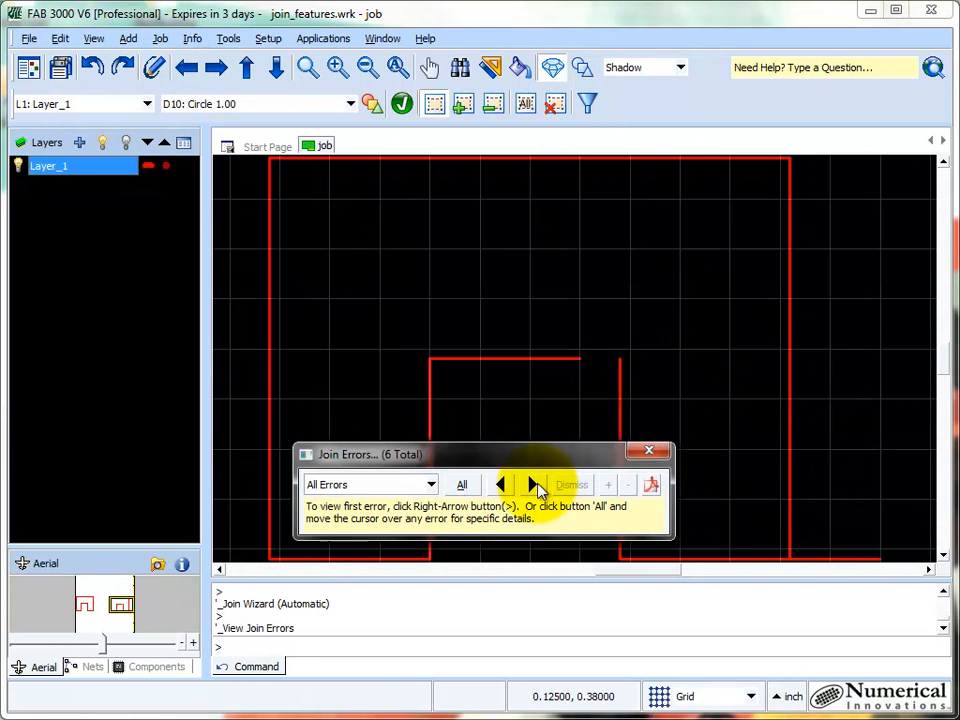
pyautogui.click(535, 485)
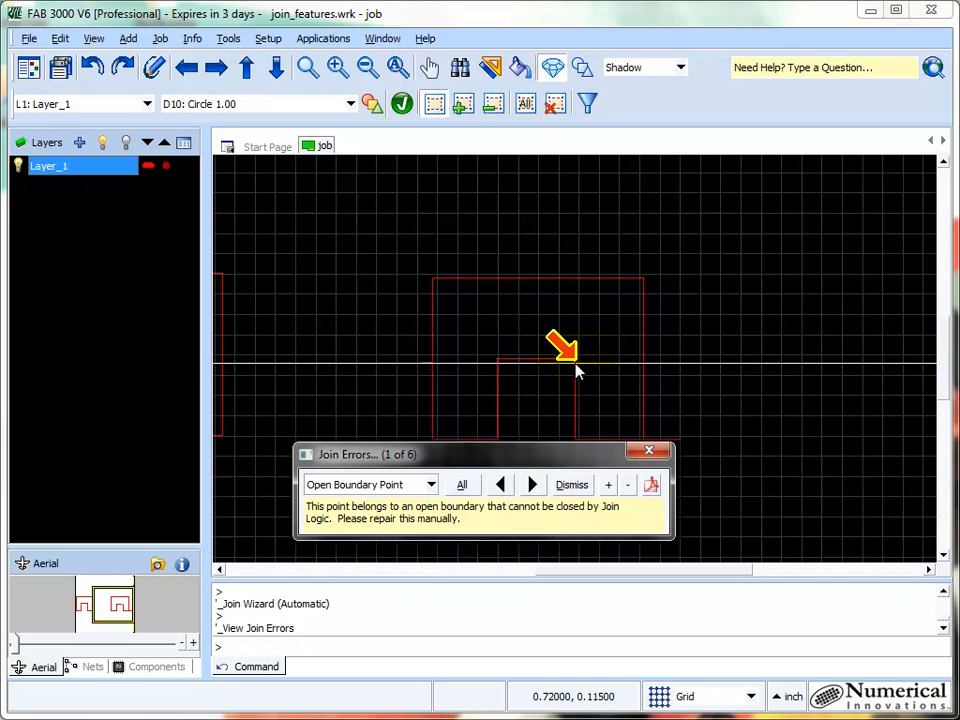
pyautogui.scroll(4, 574, 347)
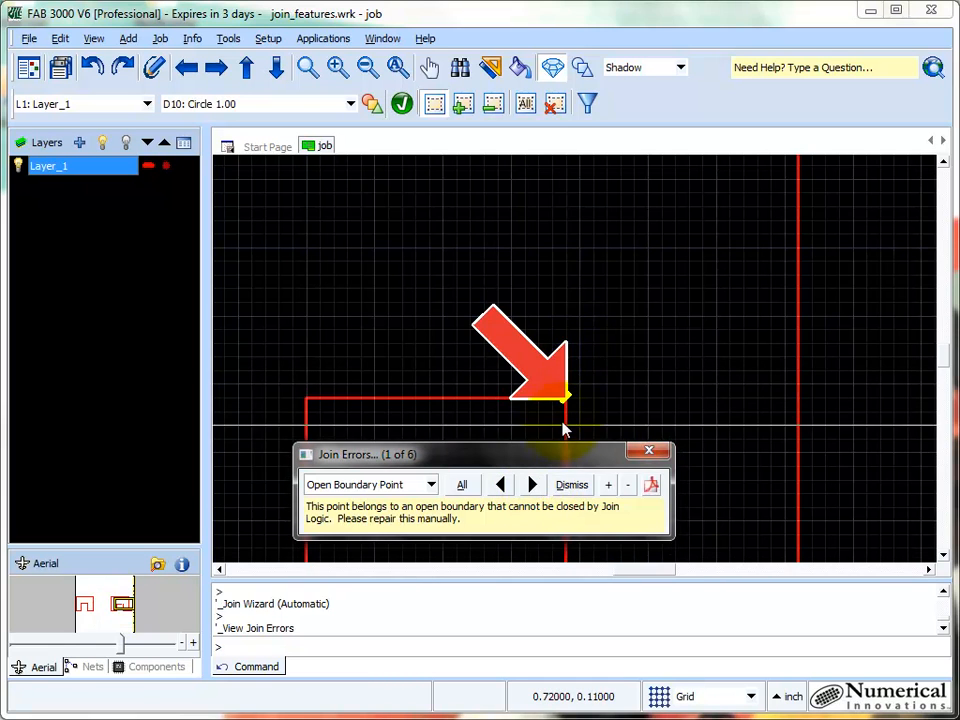
pyautogui.click(532, 484)
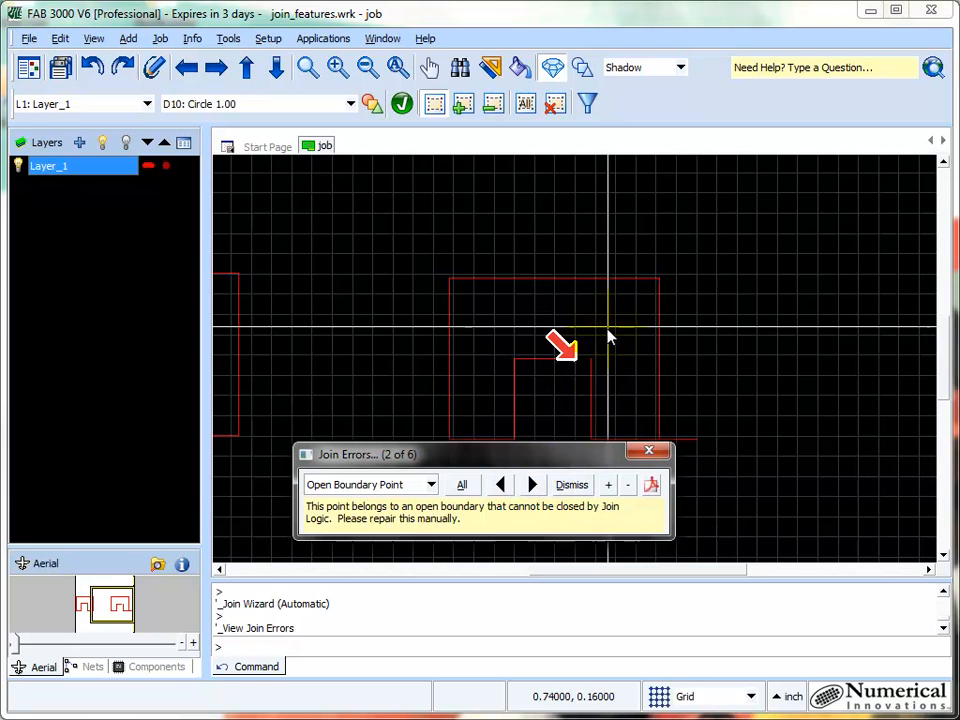
pyautogui.click(532, 485)
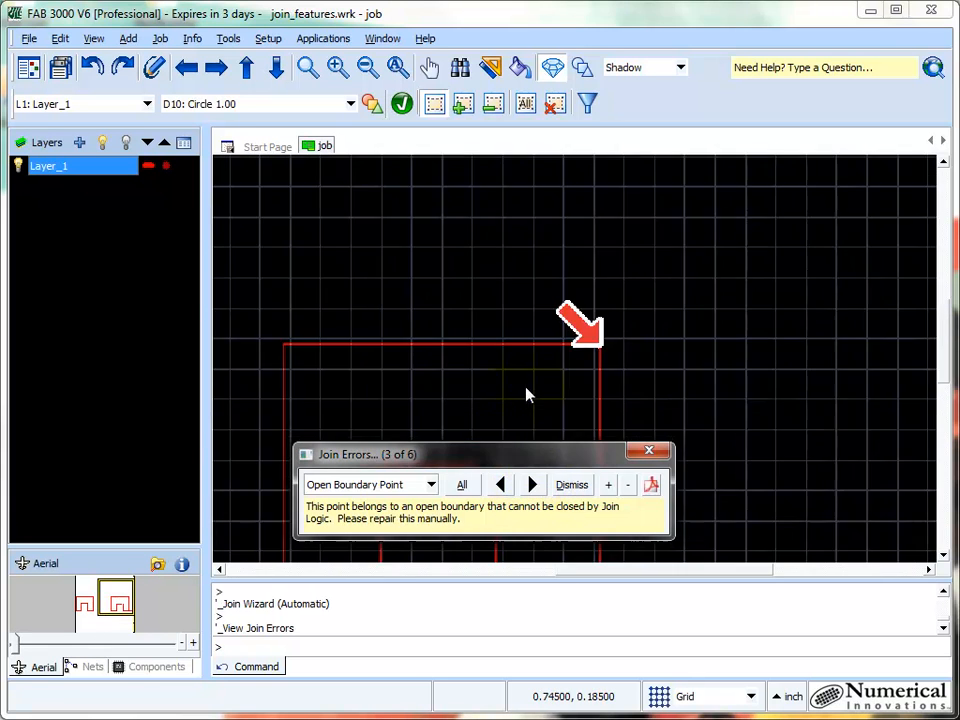
pyautogui.scroll(-2, 556, 360)
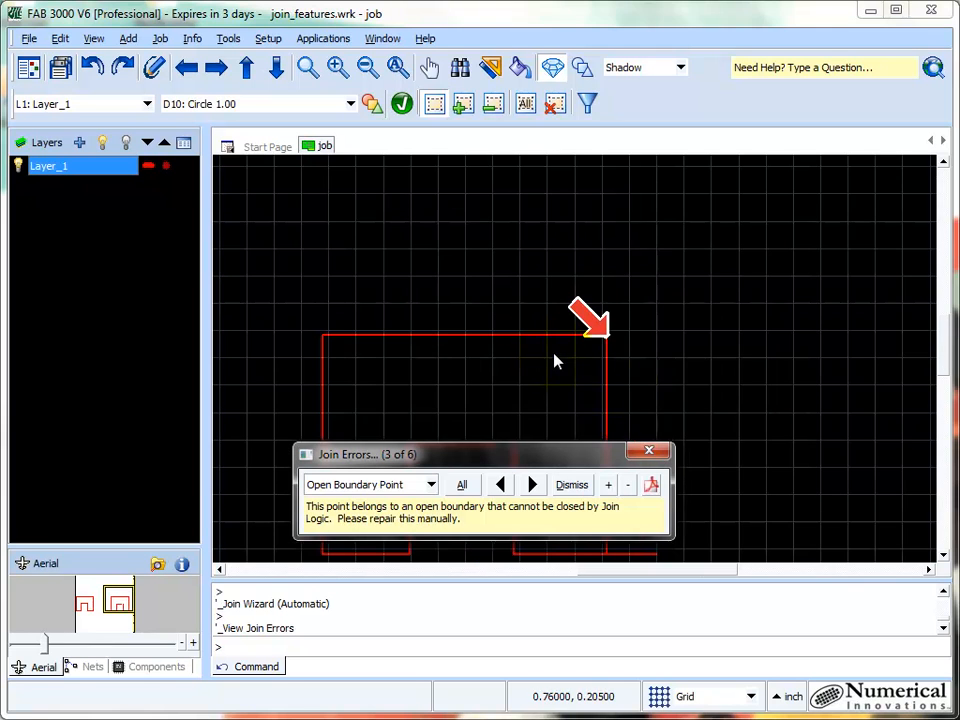
pyautogui.click(657, 455)
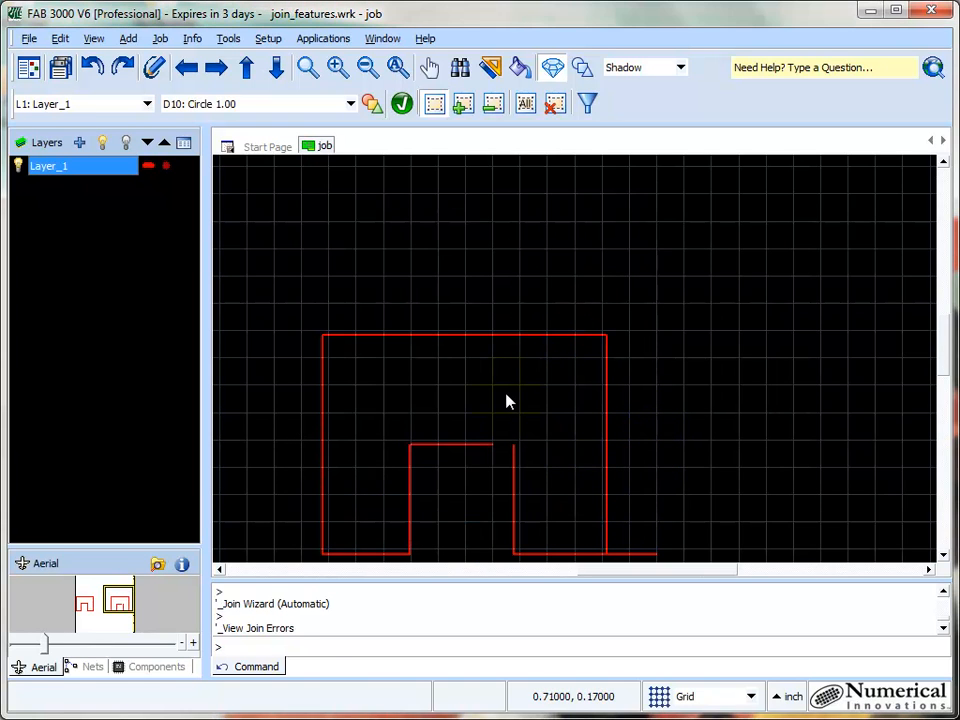
# Select traces of the right outline to examine which segments are joined, and clear the selection
pyautogui.press('Escape')
pyautogui.moveTo(564, 362); pyautogui.dragTo(528, 322)
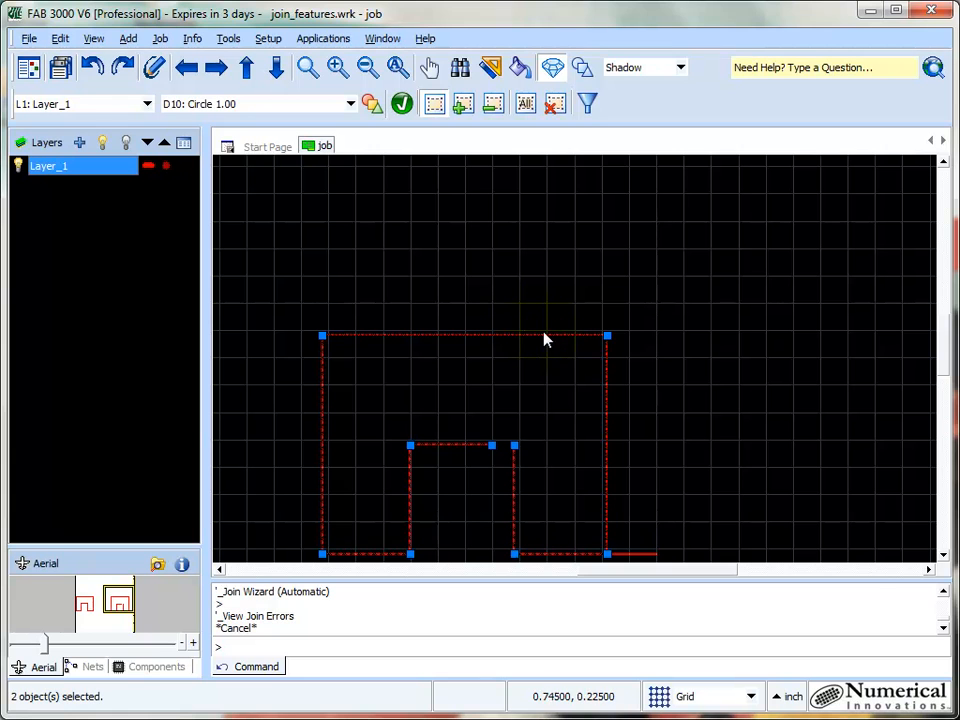
pyautogui.press('Escape')
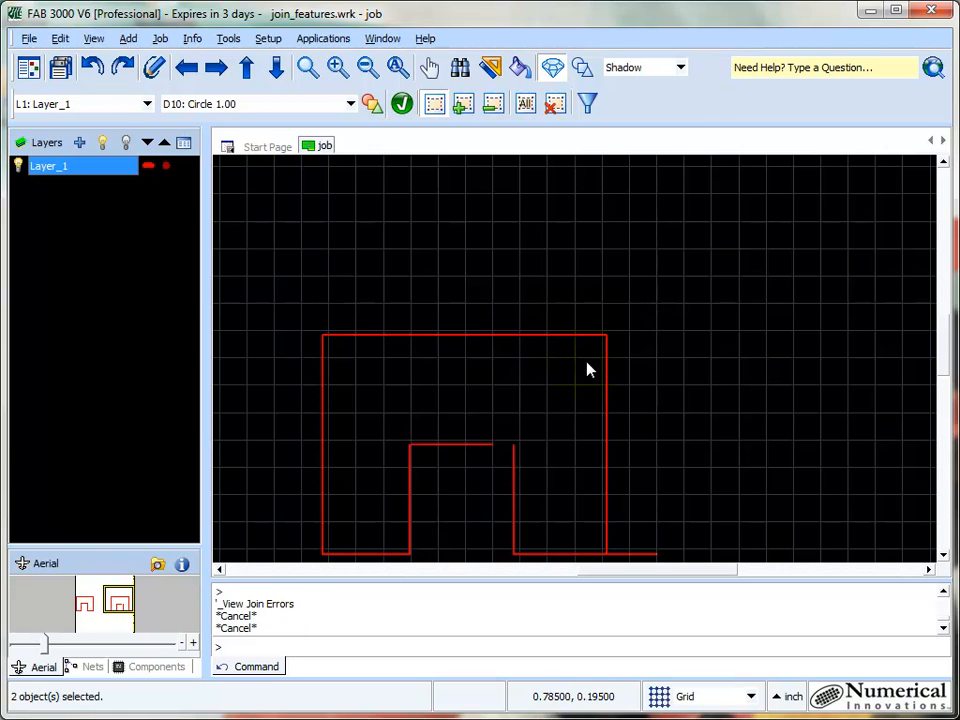
# Undo the automatic join of the right outline and check its top line by selecting and deselecting it
pyautogui.scroll(-1, 588, 370)
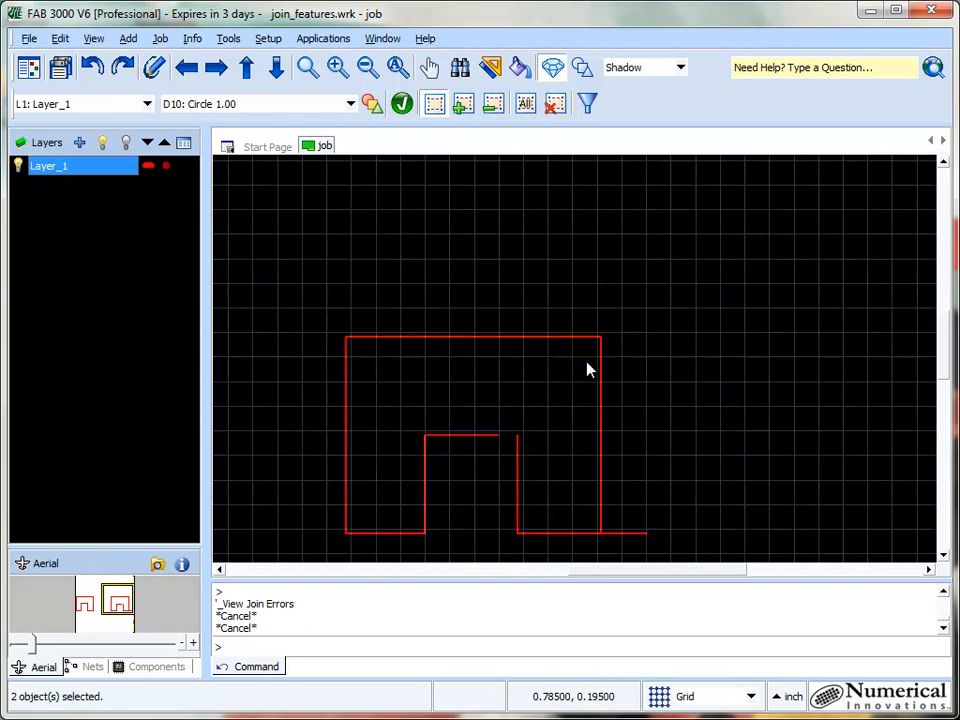
pyautogui.click(60, 38)
pyautogui.click(78, 58)
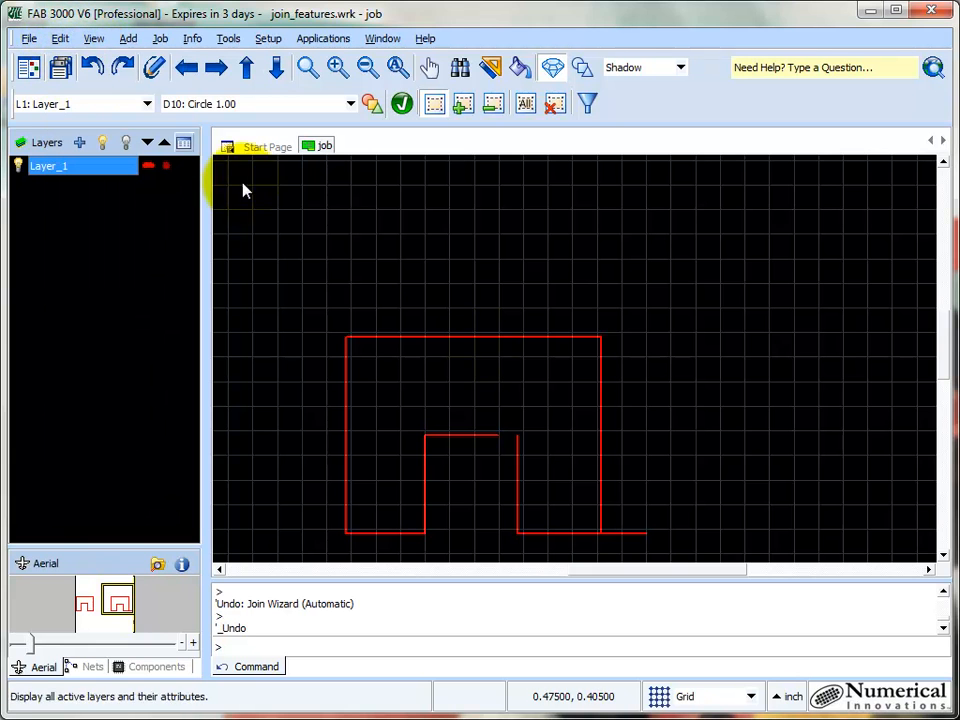
pyautogui.click(540, 336)
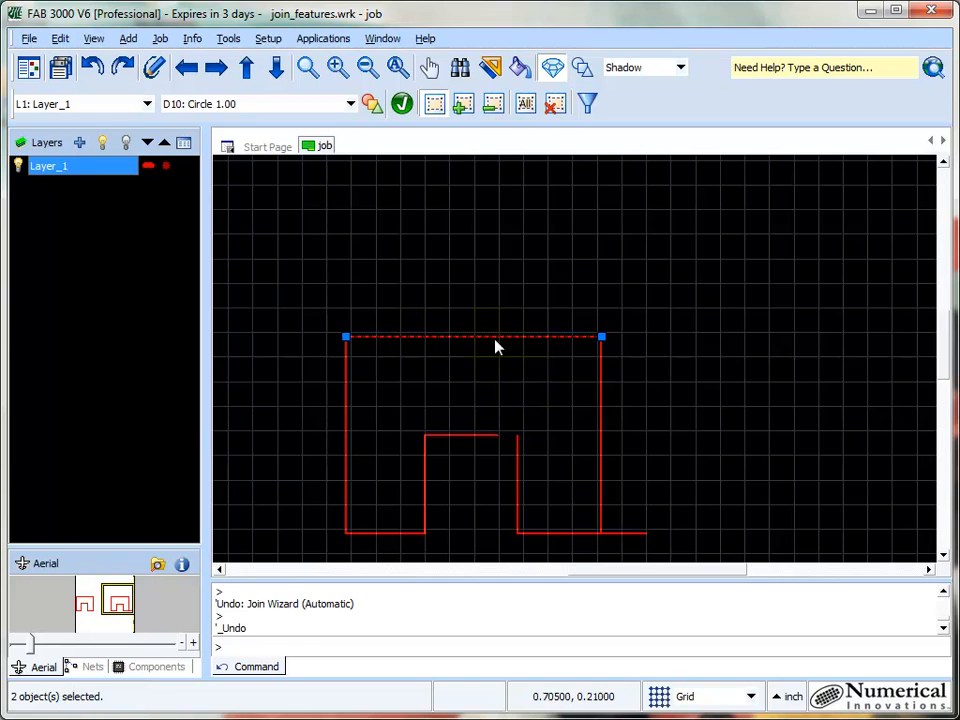
pyautogui.scroll(1, 401, 339)
pyautogui.scroll(-1, 617, 365)
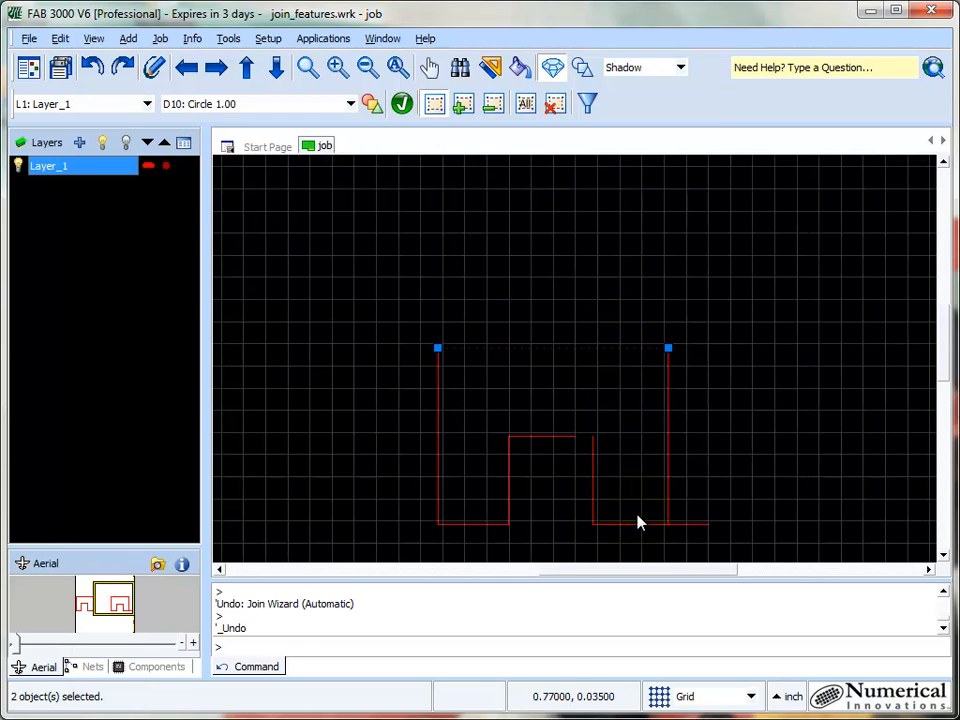
pyautogui.press('Escape')
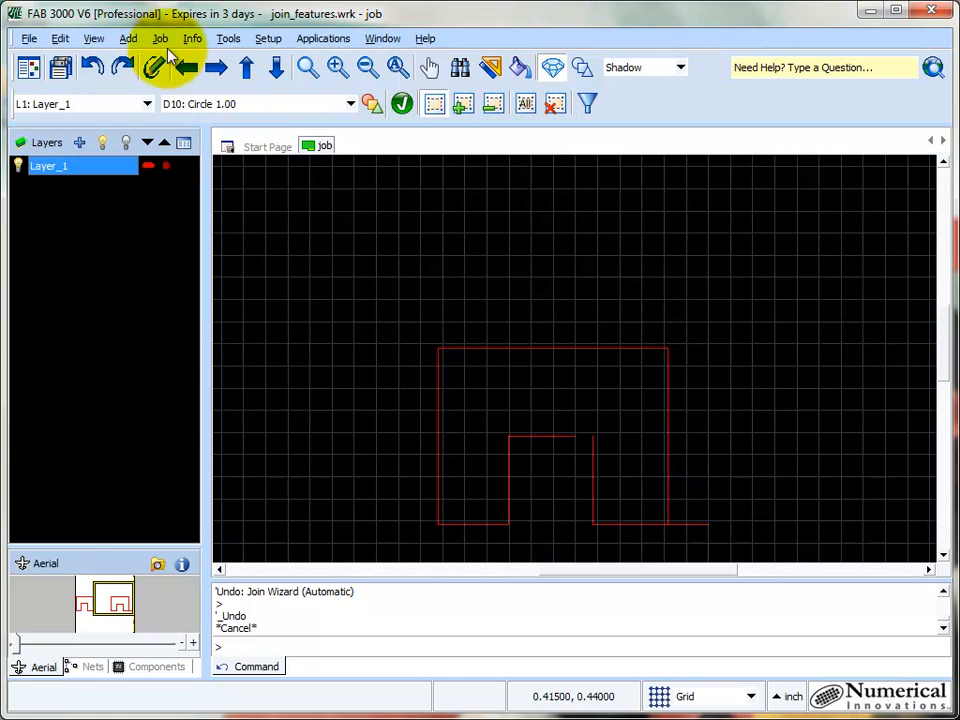
# Start the interactive Join Wizard with a tolerance of 0.02 mils and the output layer set to New Layer
pyautogui.click(230, 40)
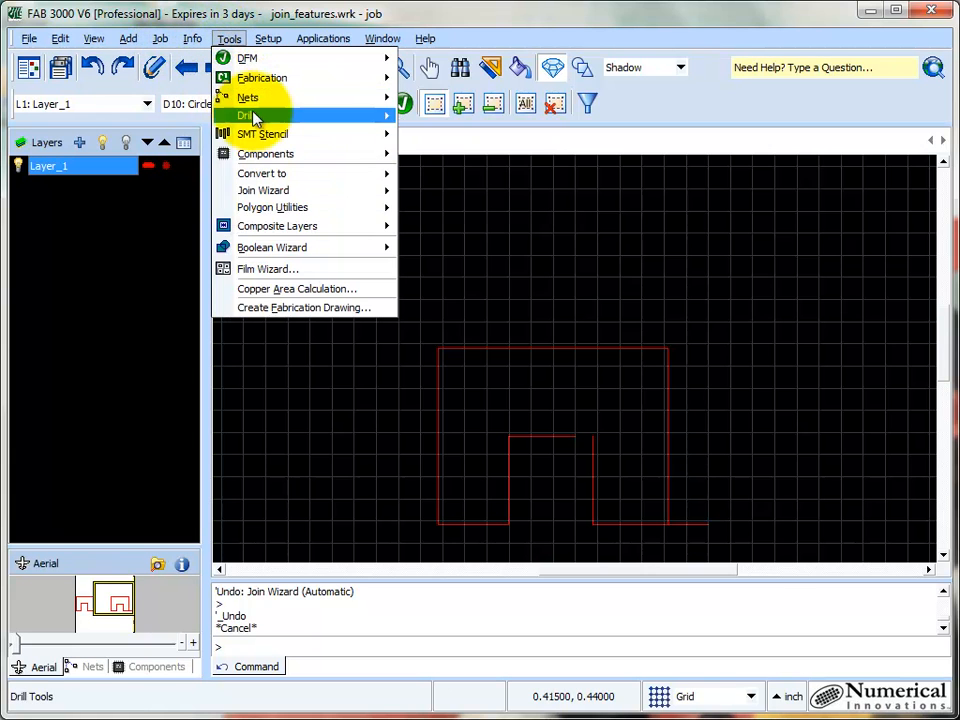
pyautogui.moveTo(300, 191)
pyautogui.click(455, 212)
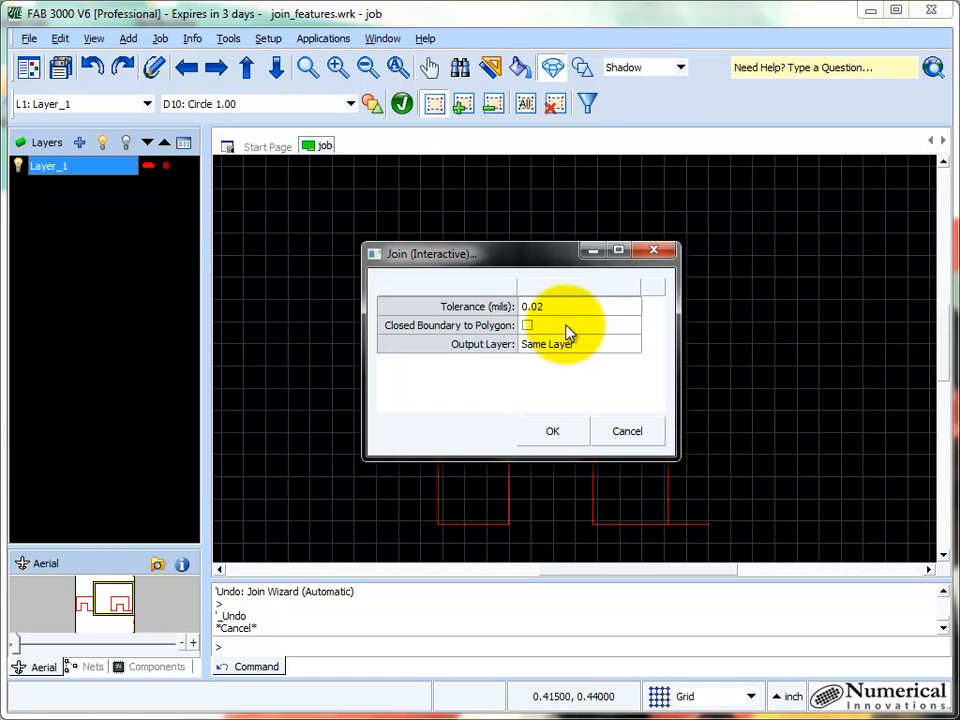
pyautogui.click(582, 348)
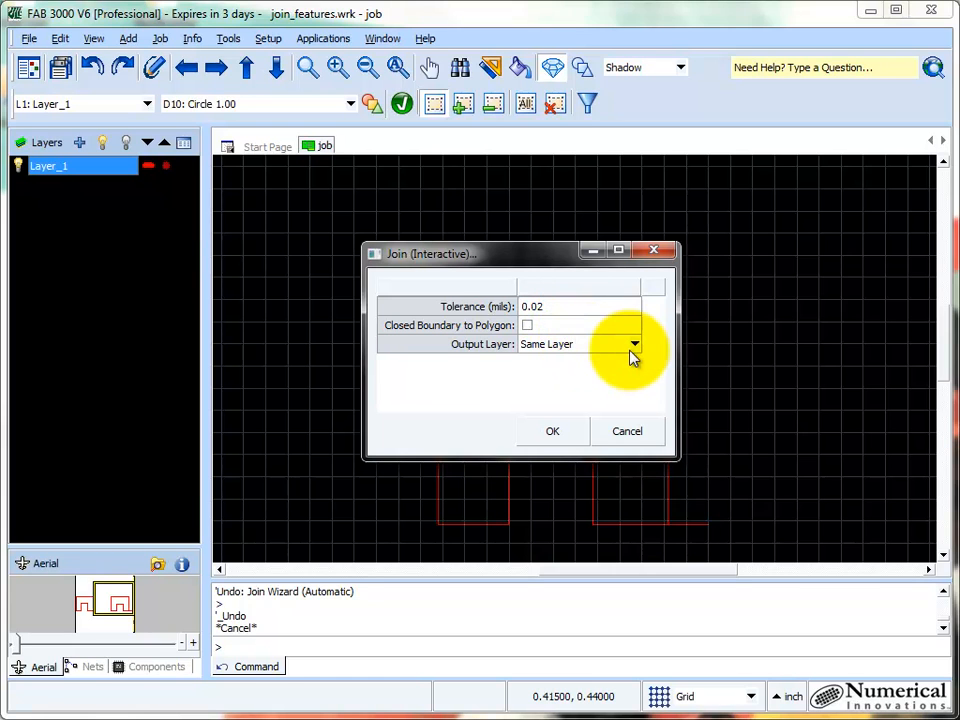
pyautogui.click(633, 346)
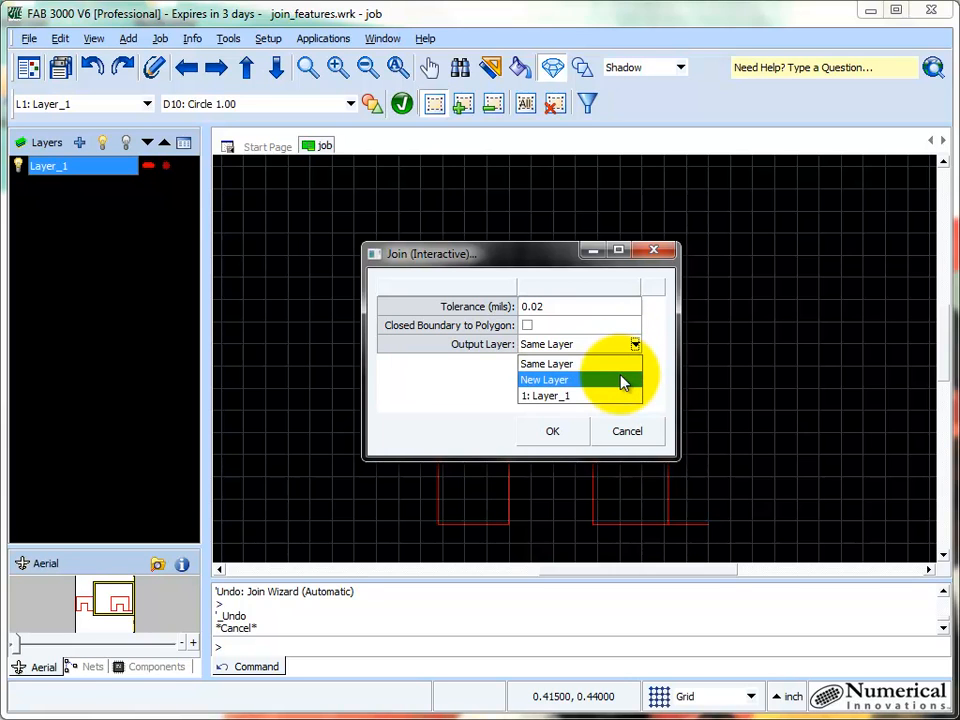
pyautogui.click(622, 381)
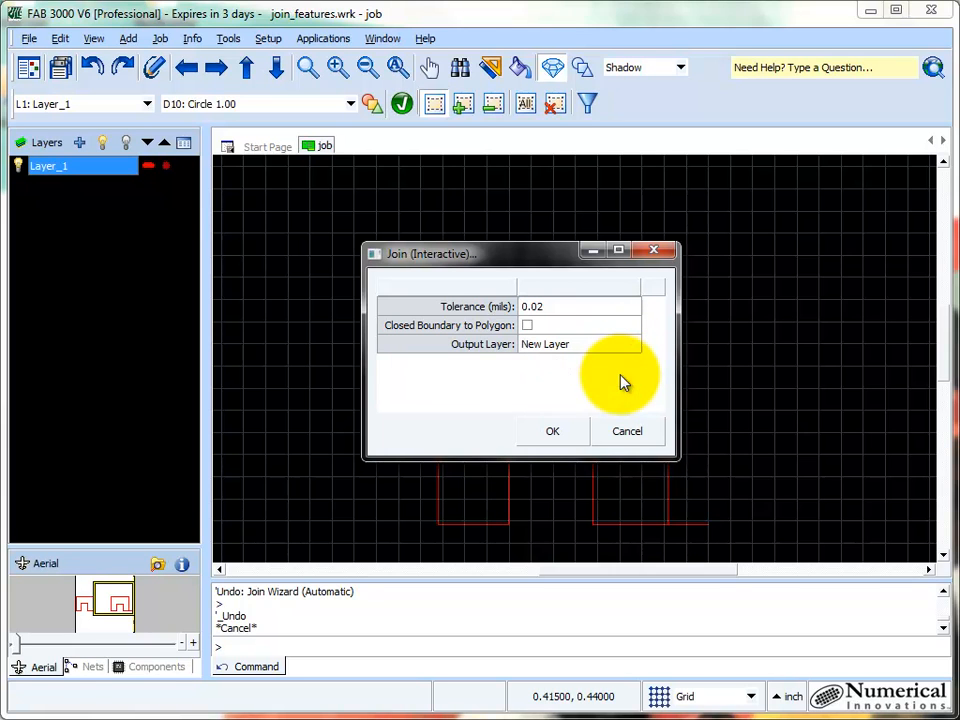
pyautogui.click(577, 441)
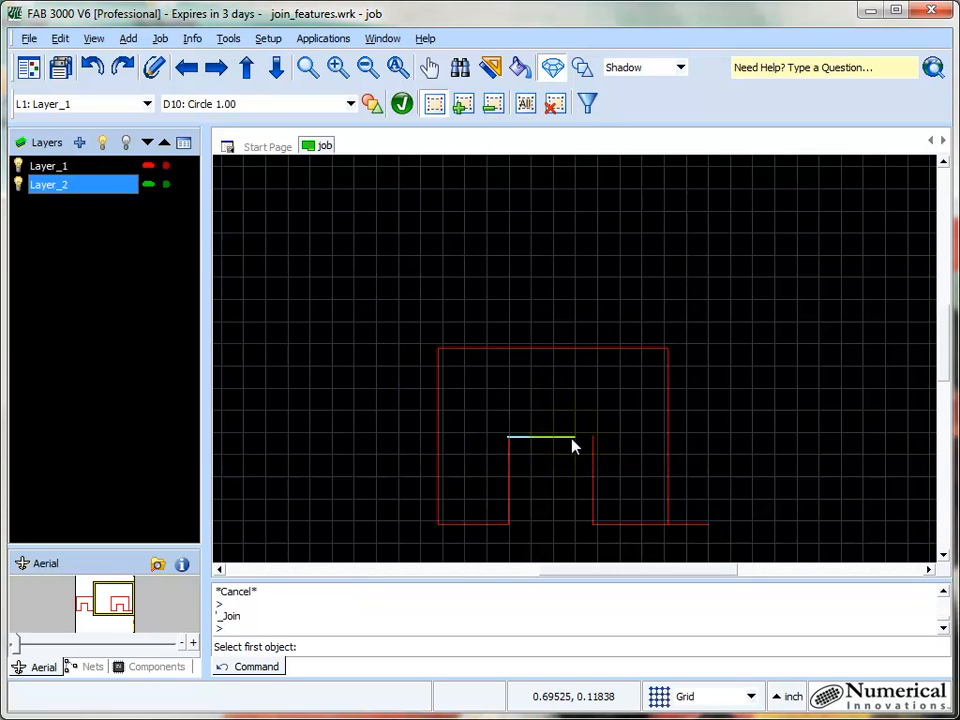
# Join the right outline's notch top line across the gap to the notch's right side, and continue along the bottom into the outer right side
pyautogui.click(567, 444)
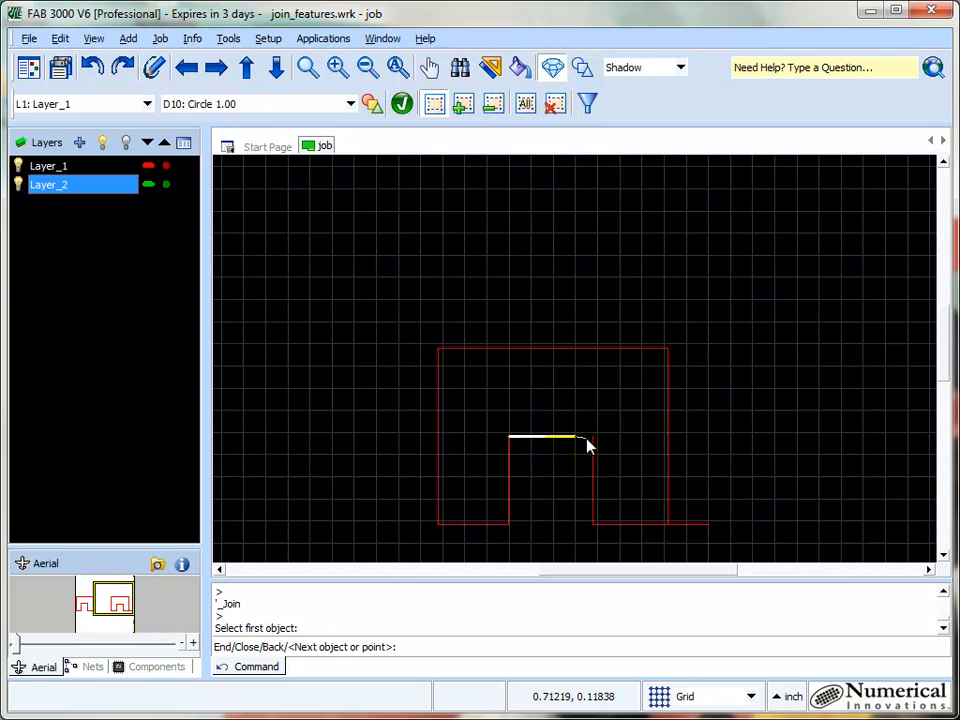
pyautogui.scroll(2, 588, 446)
pyautogui.scroll(2, 588, 446)
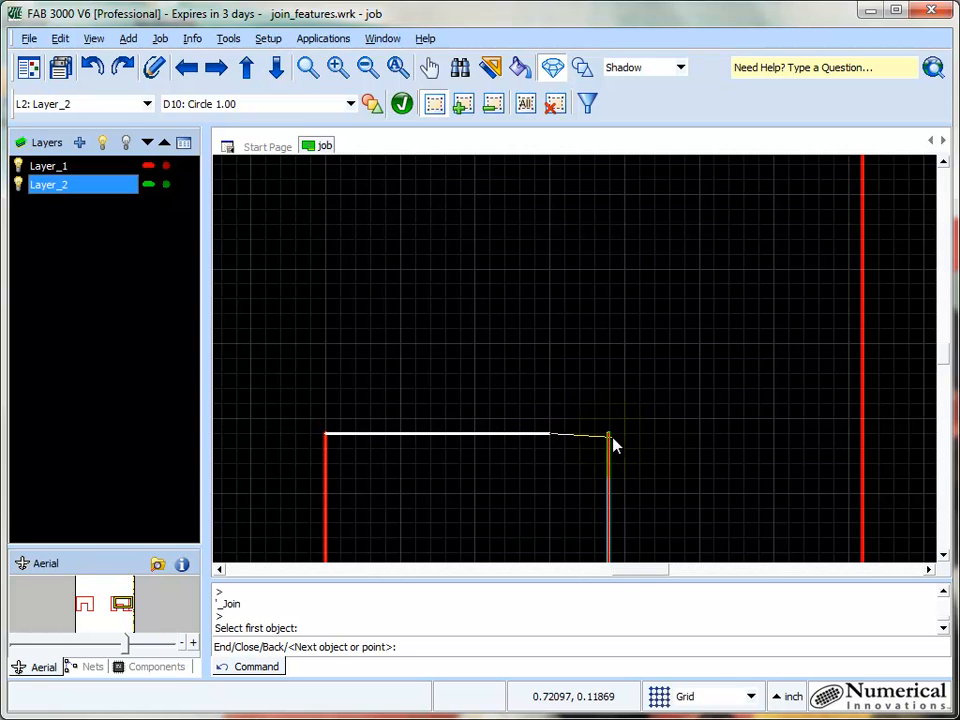
pyautogui.click(612, 437)
pyautogui.scroll(-2, 613, 437)
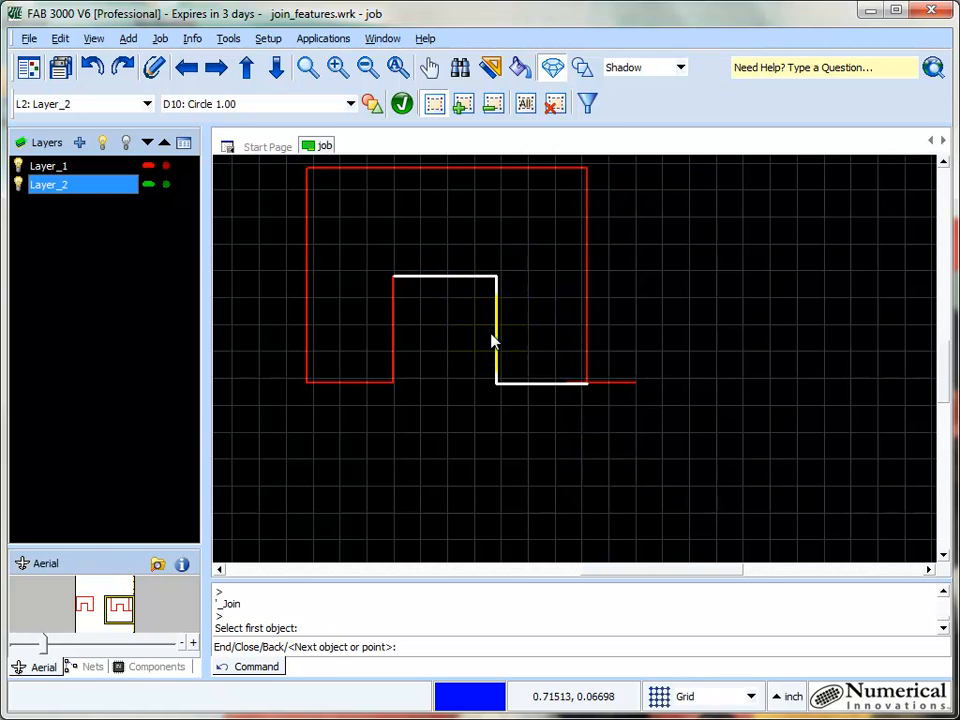
pyautogui.click(585, 390)
pyautogui.scroll(2, 585, 392)
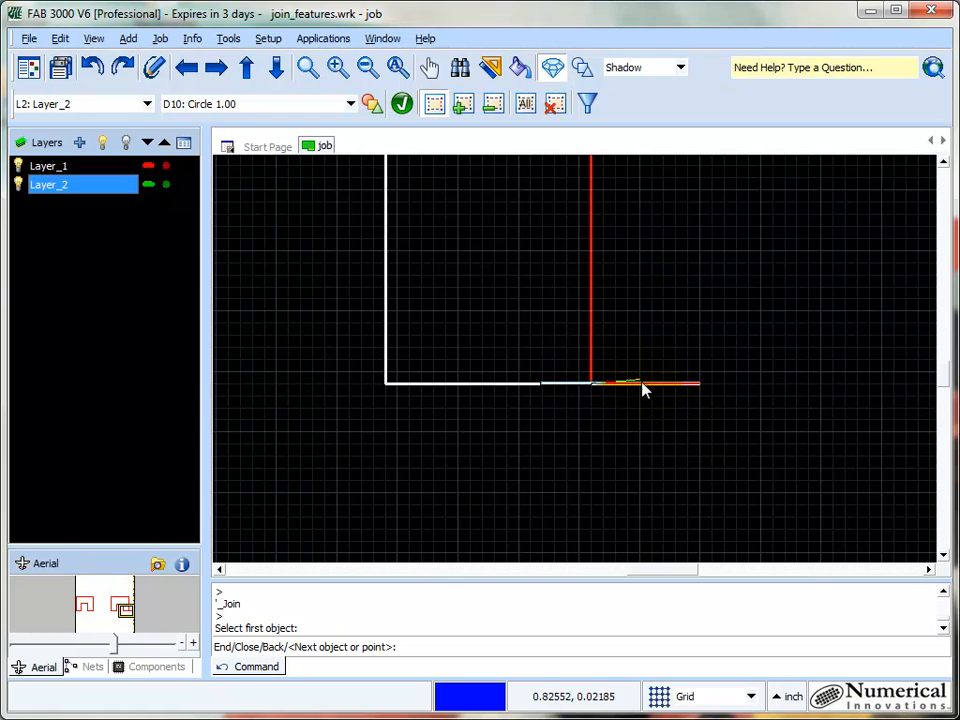
pyautogui.click(591, 329)
# Continue the join through the outline's top line and outer left side, and close the boundary with the notch's left line
pyautogui.scroll(-1, 551, 384)
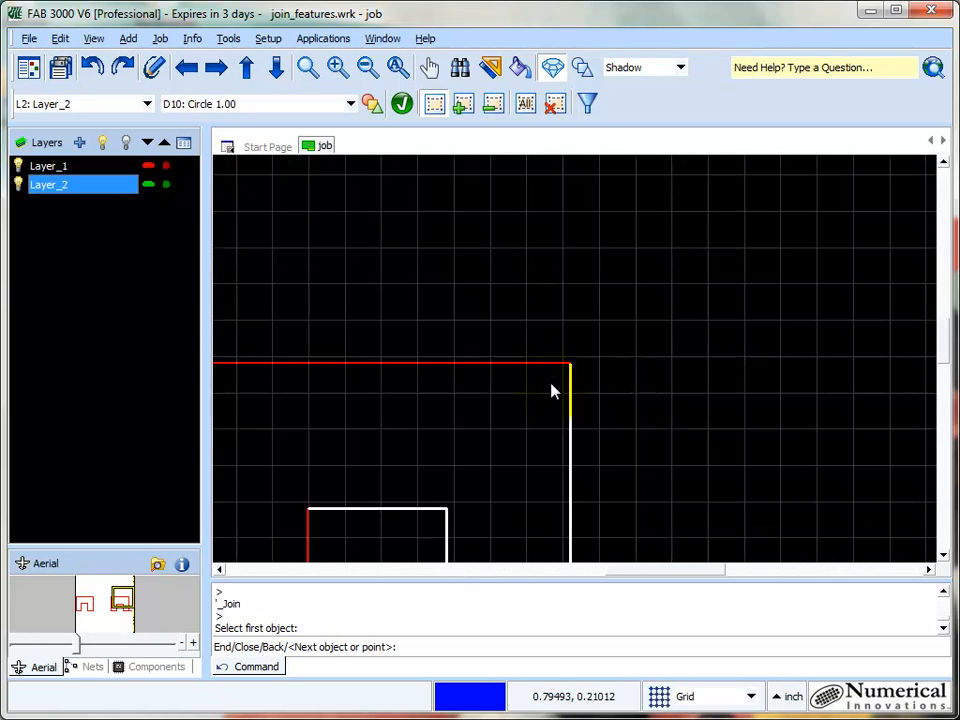
pyautogui.scroll(1, 515, 376)
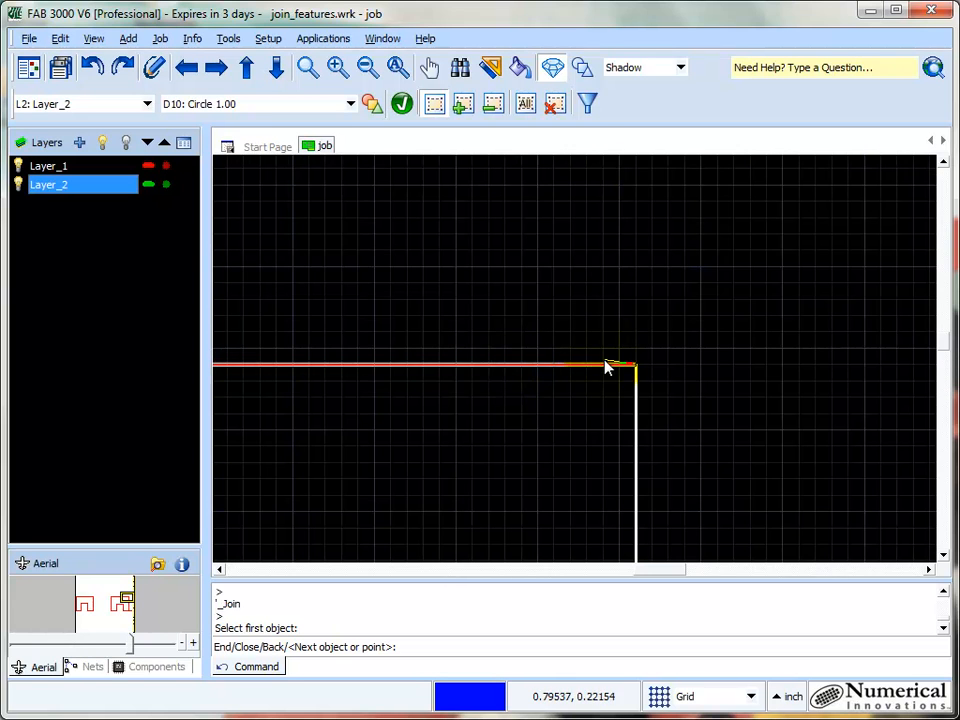
pyautogui.scroll(-1, 599, 372)
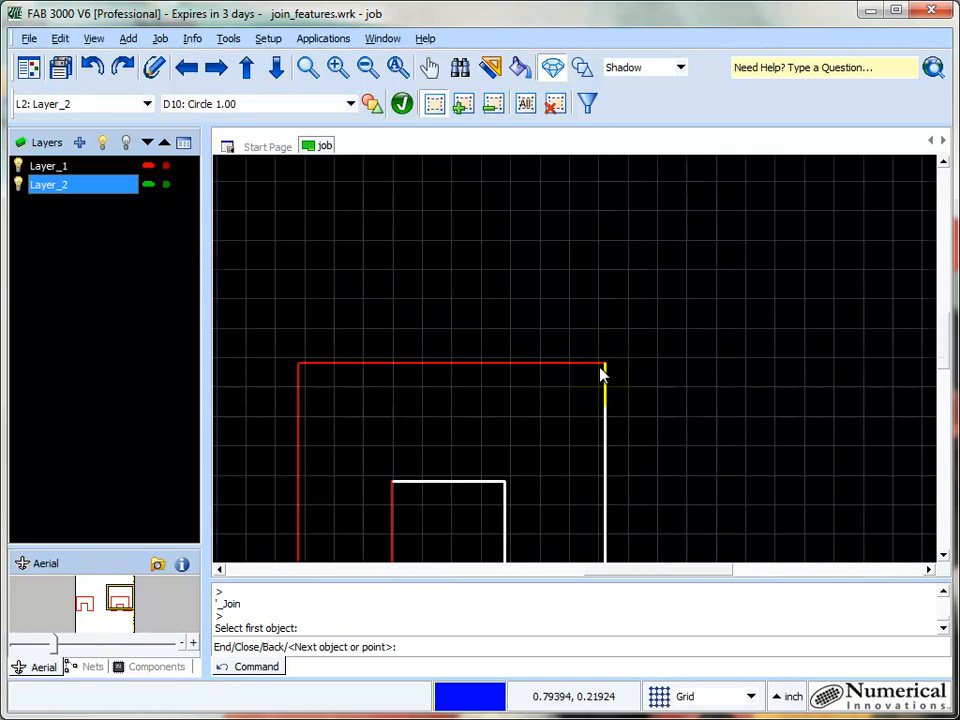
pyautogui.click(480, 367)
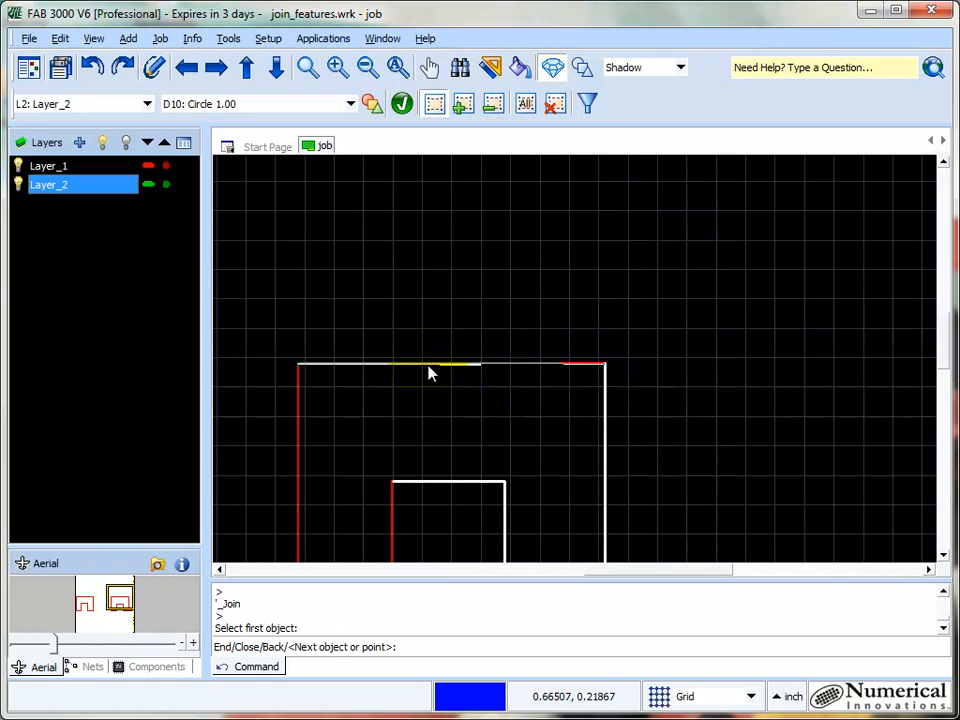
pyautogui.click(485, 368)
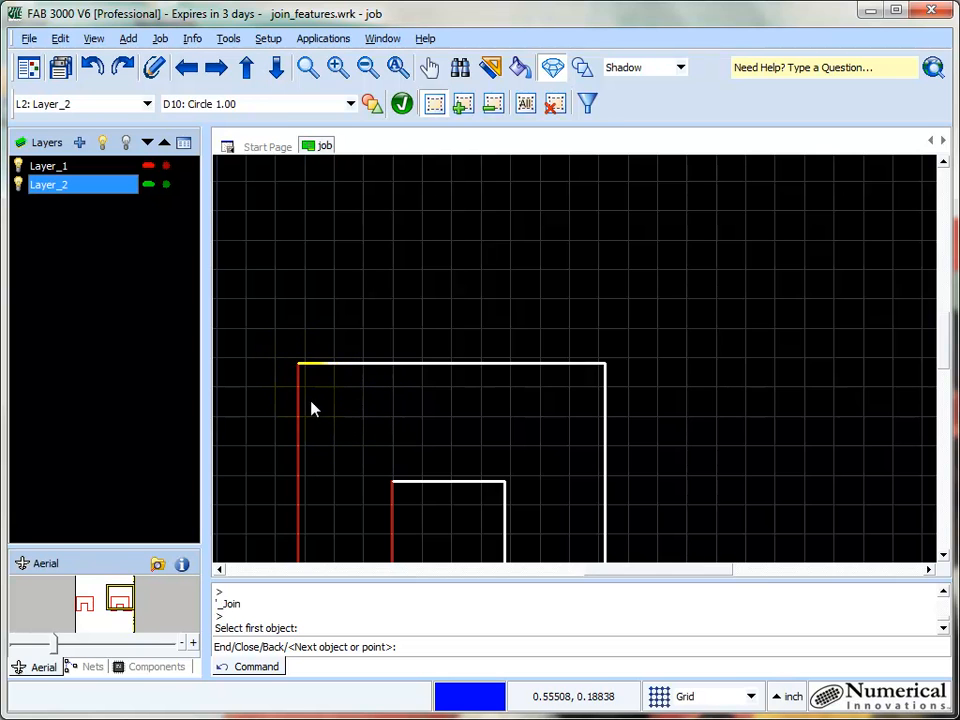
pyautogui.scroll(-2, 318, 398)
pyautogui.scroll(3, 432, 440)
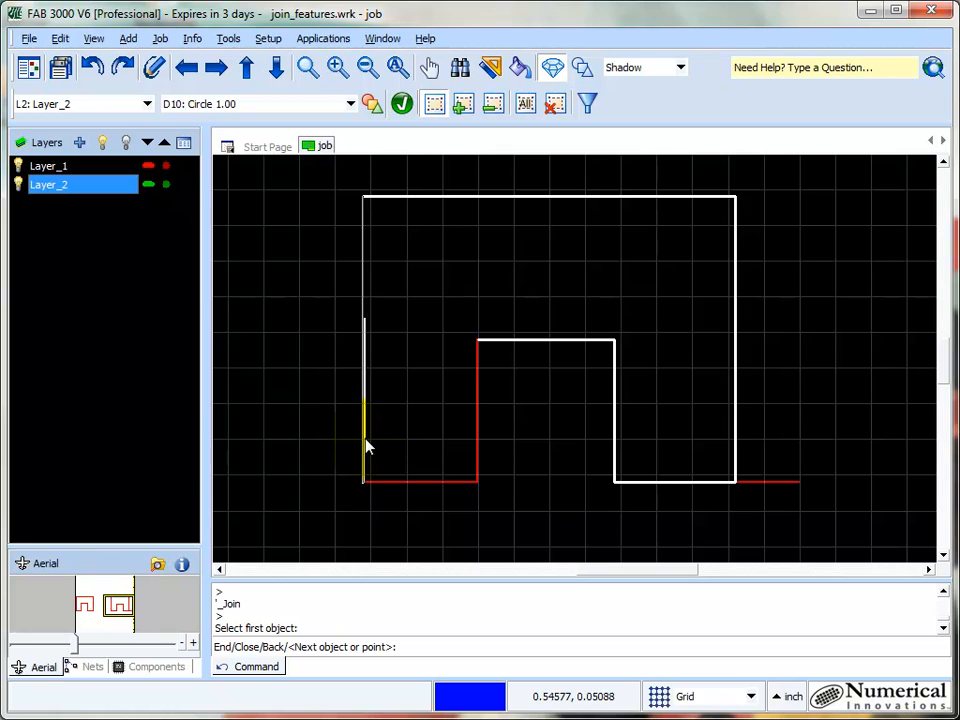
pyautogui.click(367, 447)
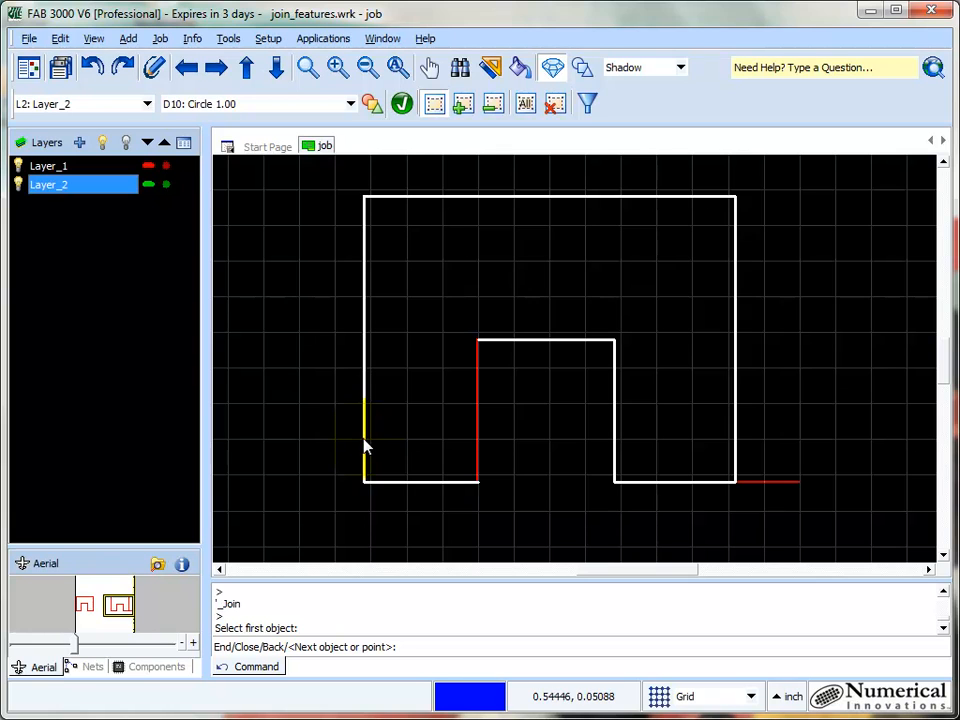
pyautogui.click(476, 402)
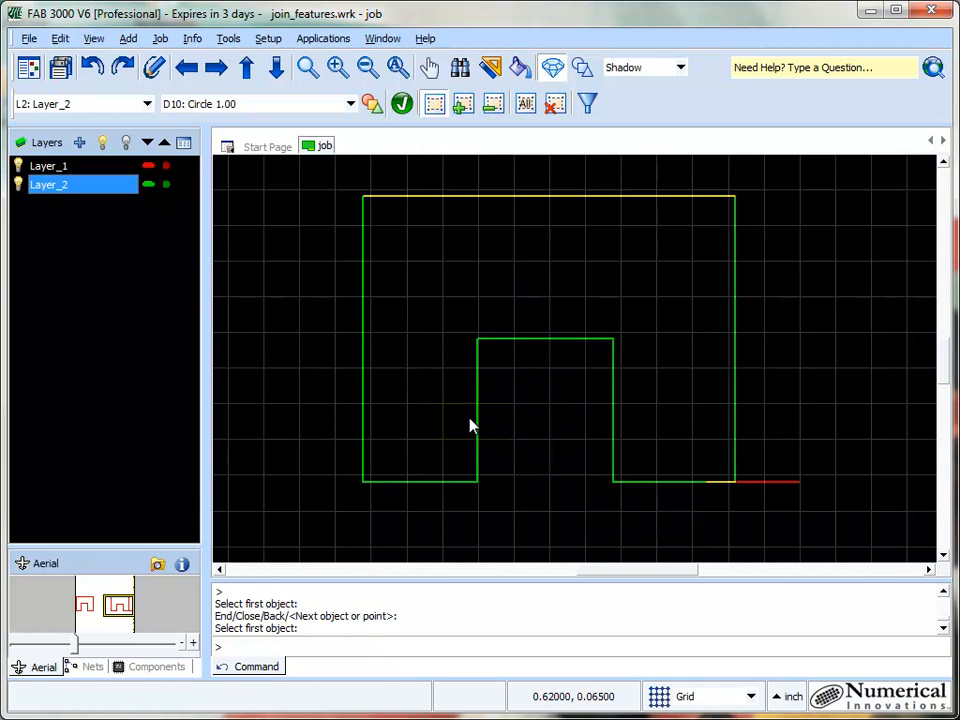
# Show only Layer_1 and delete the leftover top line and overshooting bottom line of the right outline
pyautogui.click(18, 166)
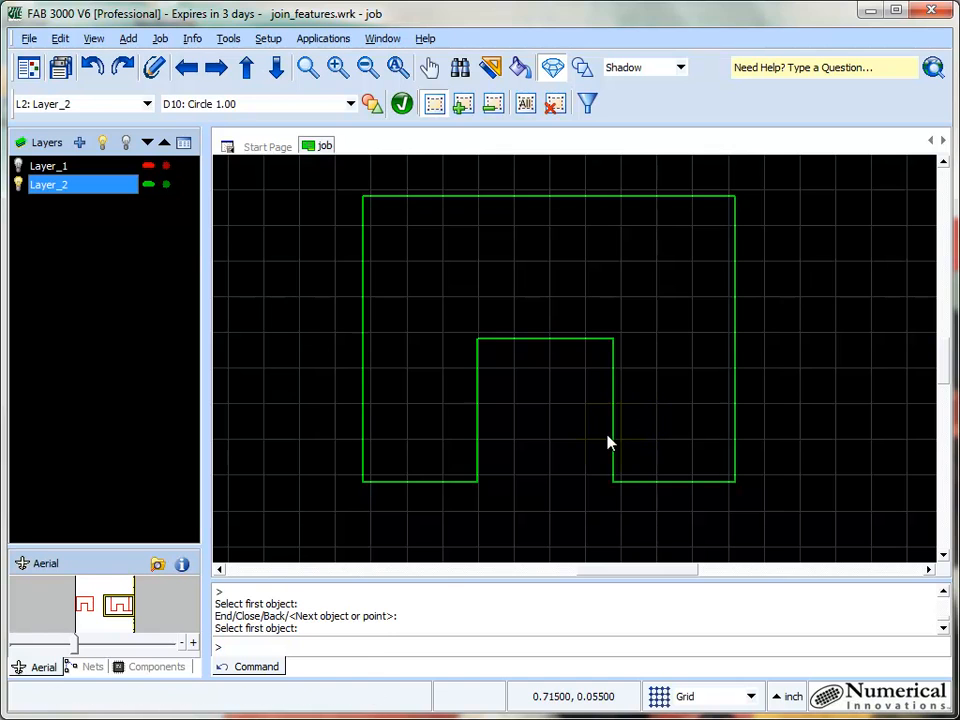
pyautogui.click(18, 185)
pyautogui.click(18, 165)
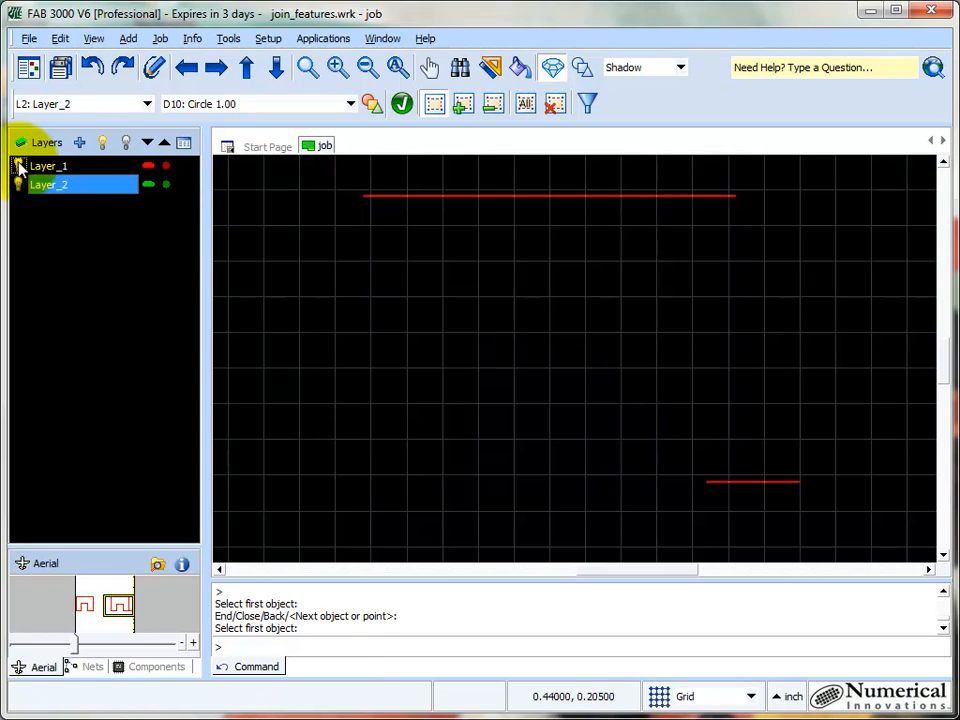
pyautogui.scroll(-2, 704, 383)
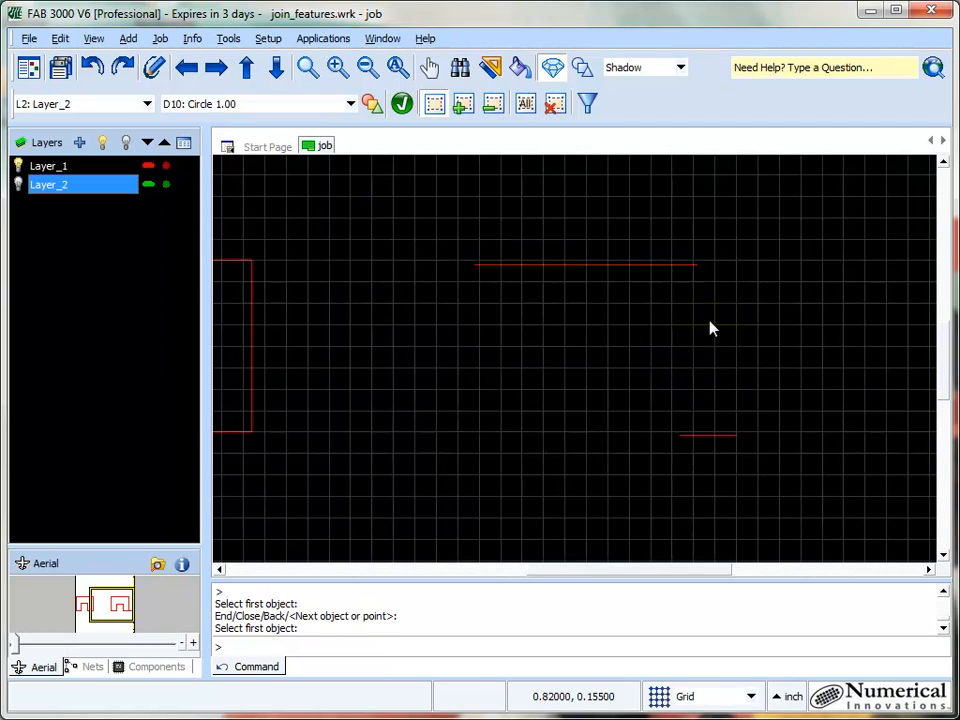
pyautogui.moveTo(393, 197); pyautogui.dragTo(774, 489)
pyautogui.rightClick(703, 416)
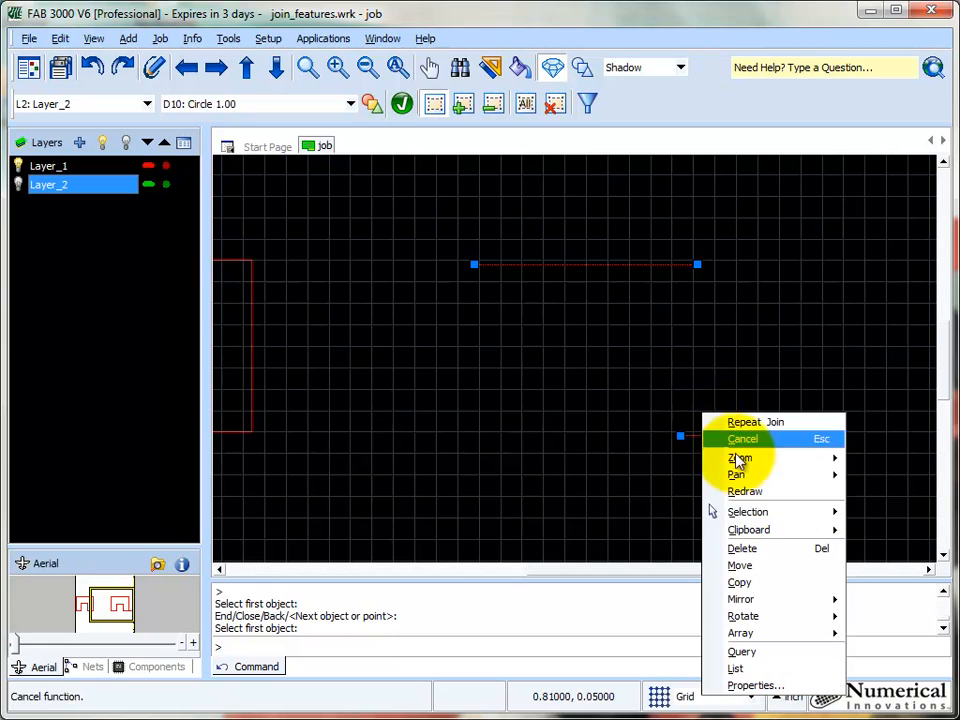
pyautogui.click(750, 549)
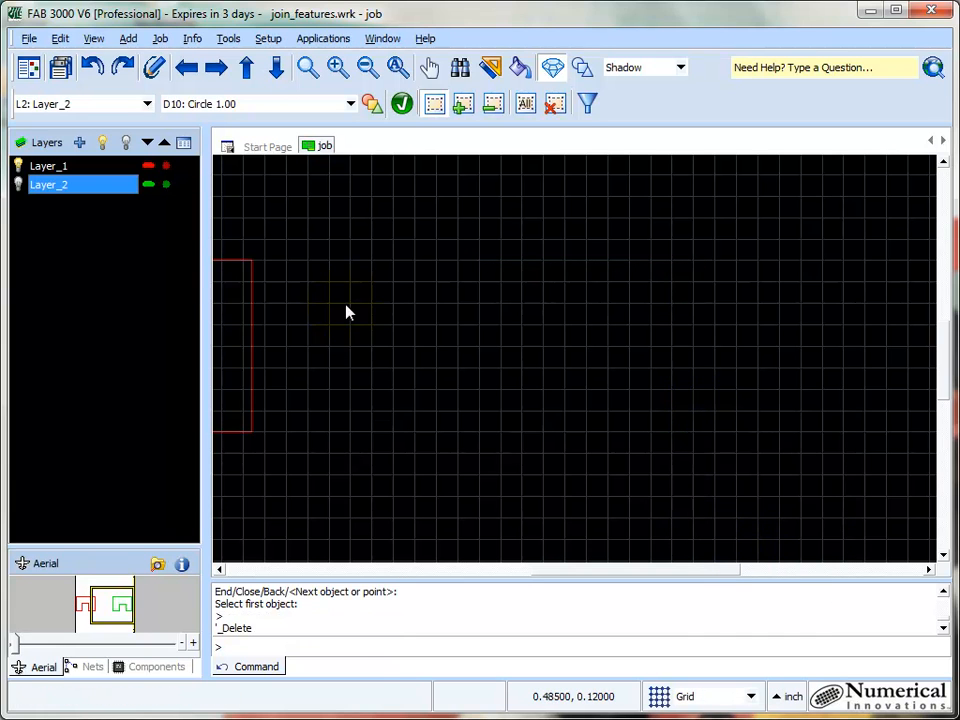
# Show only Layer_2, move its joined outline to Layer_1, and display both outlines with Layer_2 hidden
pyautogui.click(18, 166)
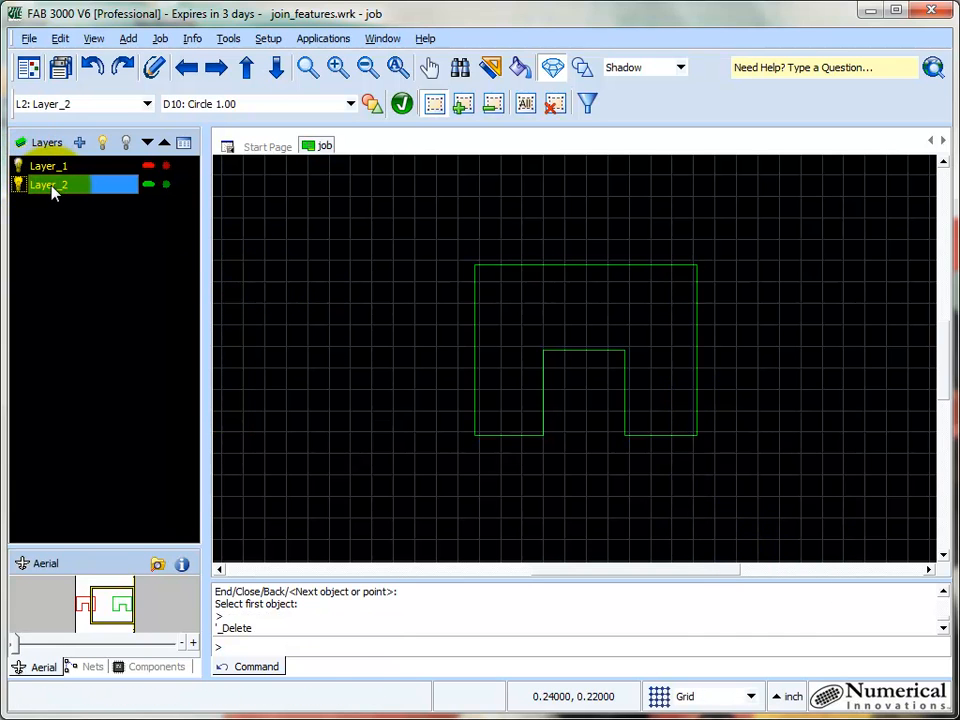
pyautogui.moveTo(650, 322); pyautogui.dragTo(508, 248)
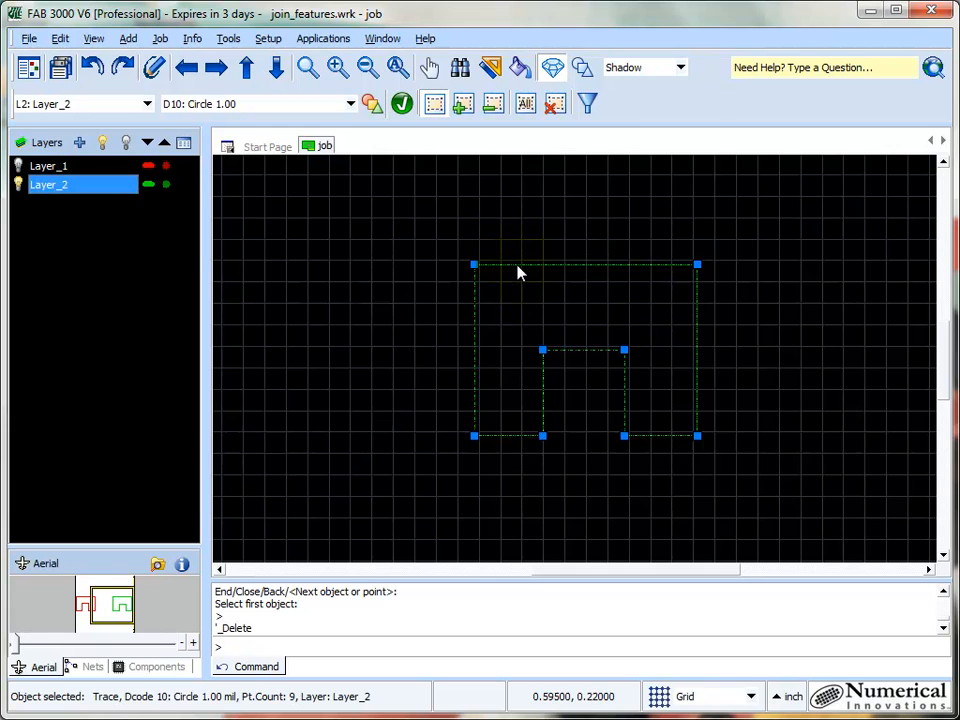
pyautogui.rightClick(518, 269)
pyautogui.click(585, 540)
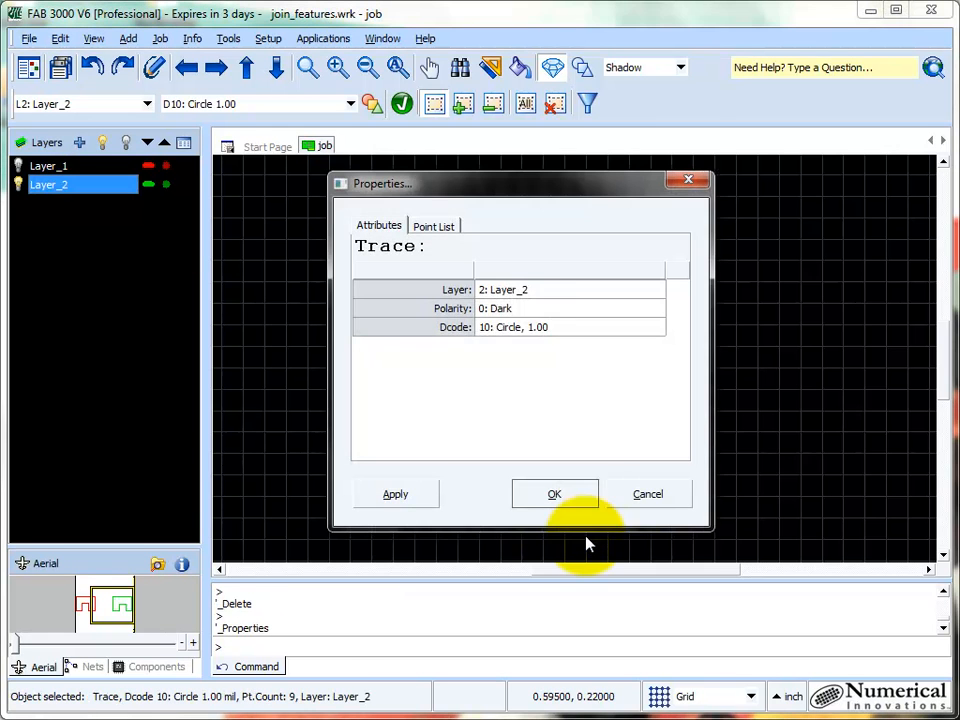
pyautogui.click(536, 289)
pyautogui.click(529, 310)
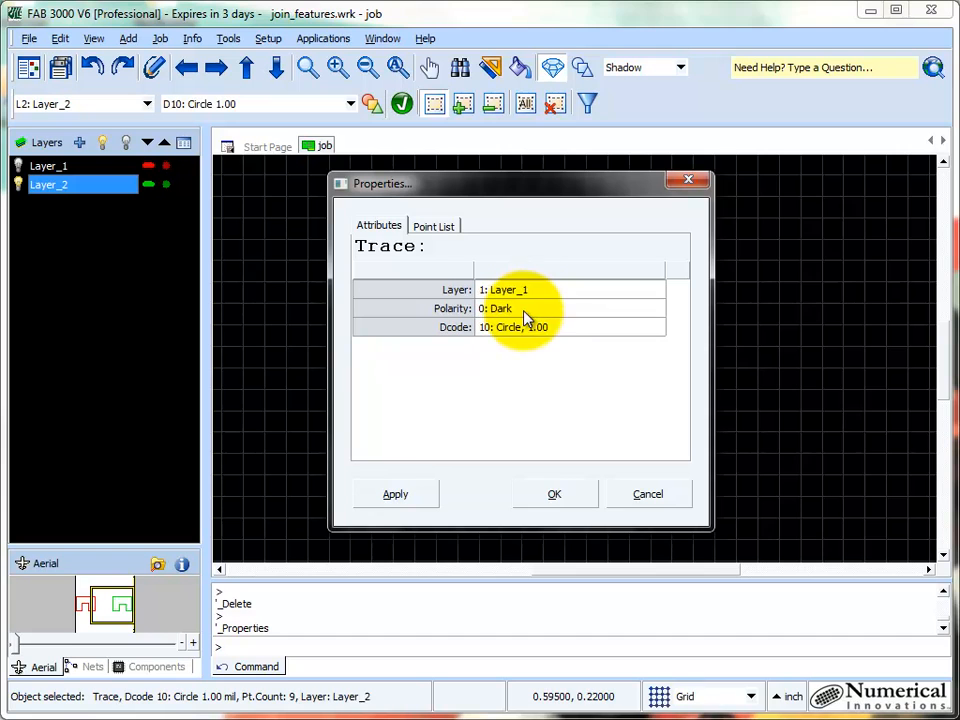
pyautogui.click(555, 496)
pyautogui.click(317, 296)
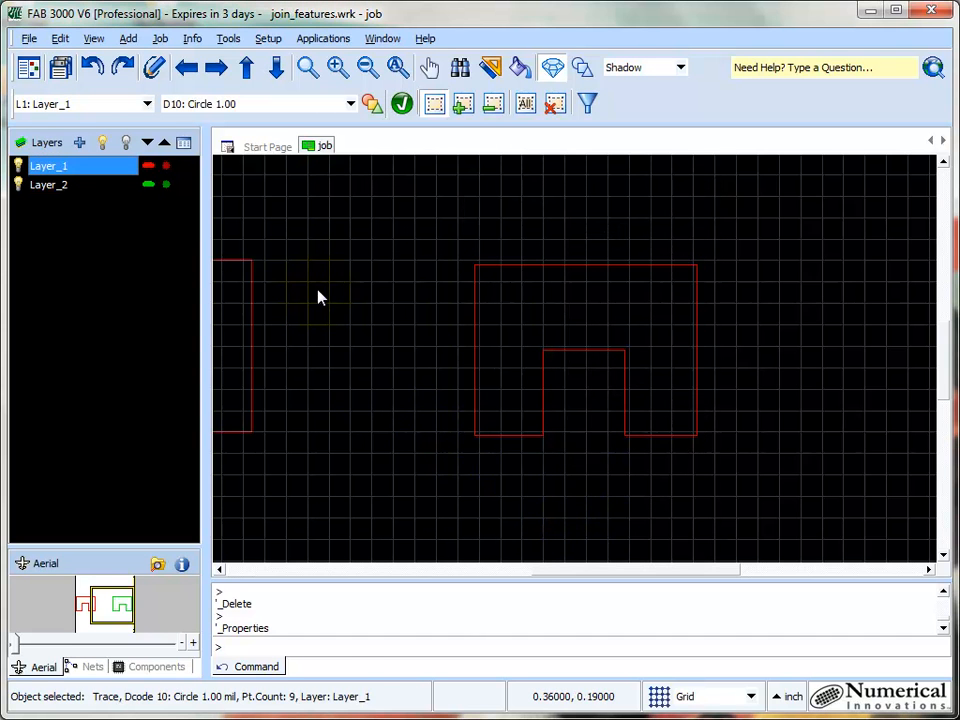
pyautogui.click(399, 69)
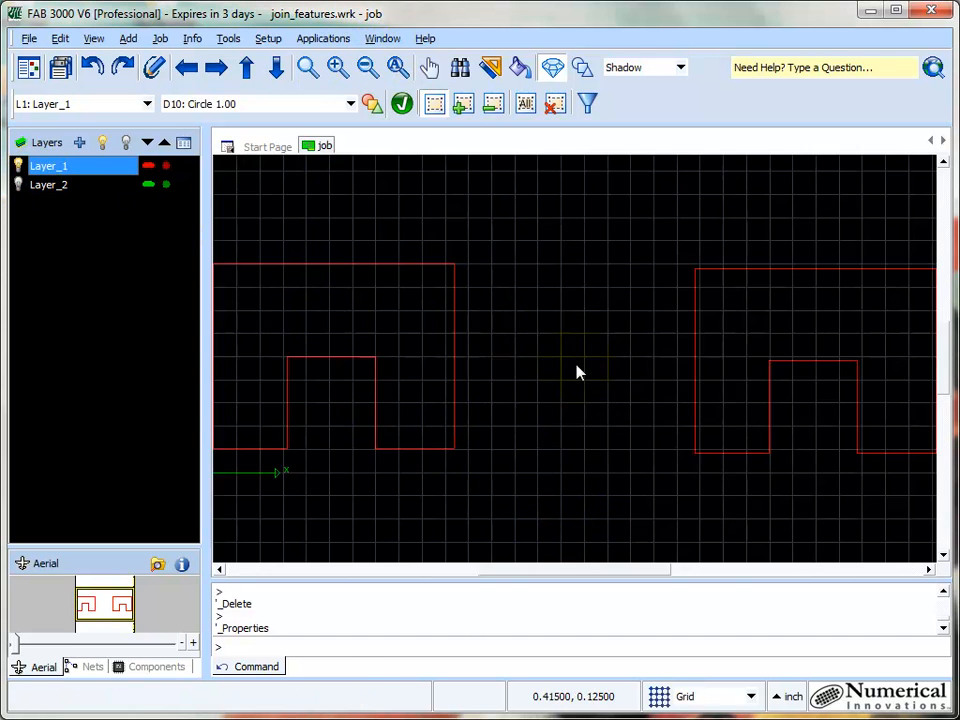
pyautogui.scroll(-2, 641, 403)
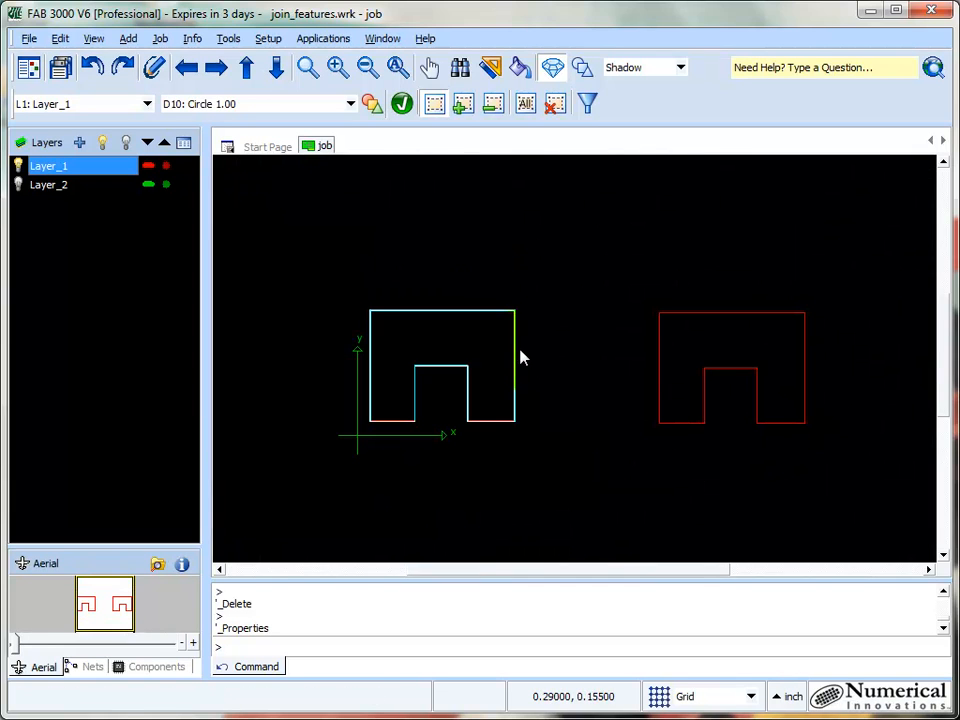